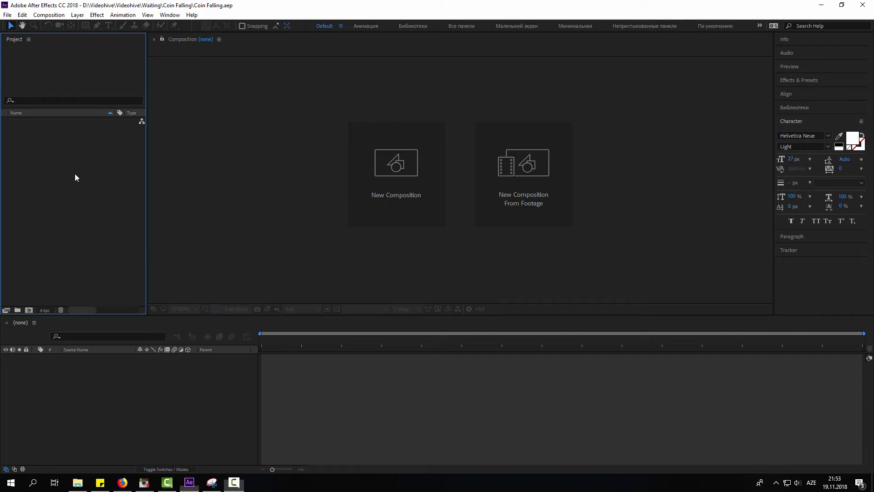
Create a 1920×1080, 10-second composition named Coin Falling.
right_click(74, 173)
click(95, 178)
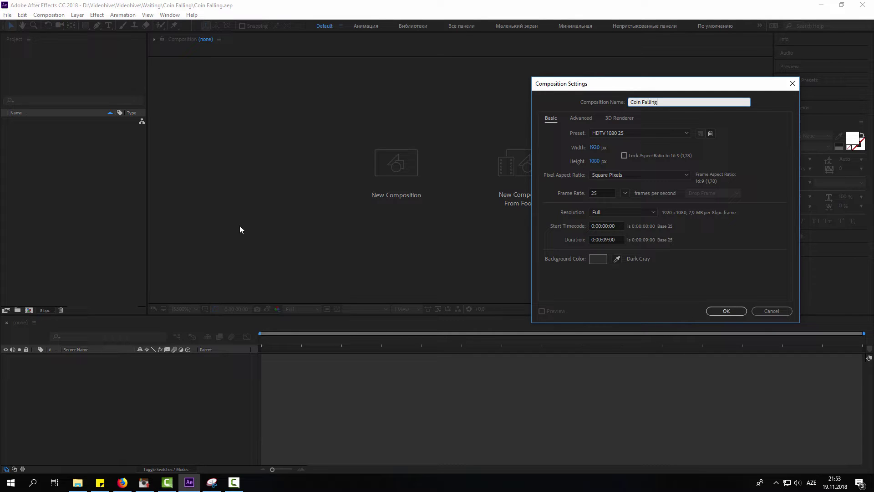
double_click(606, 238)
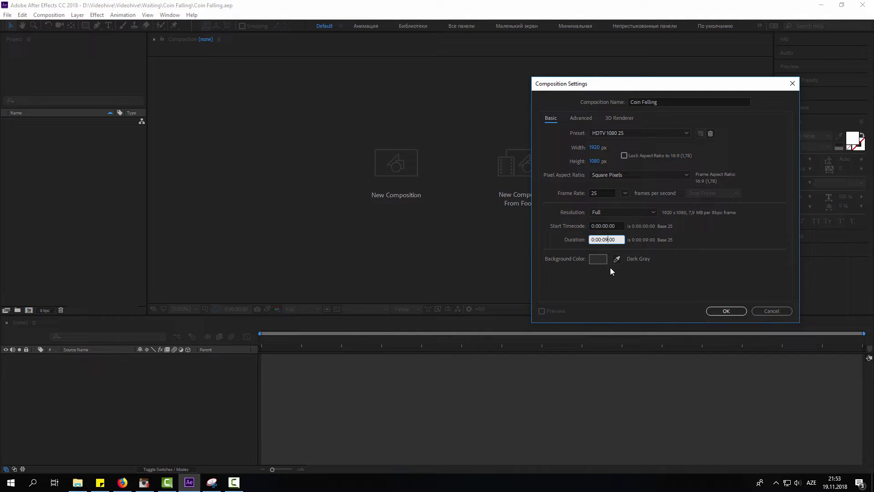
text(1)
click(736, 310)
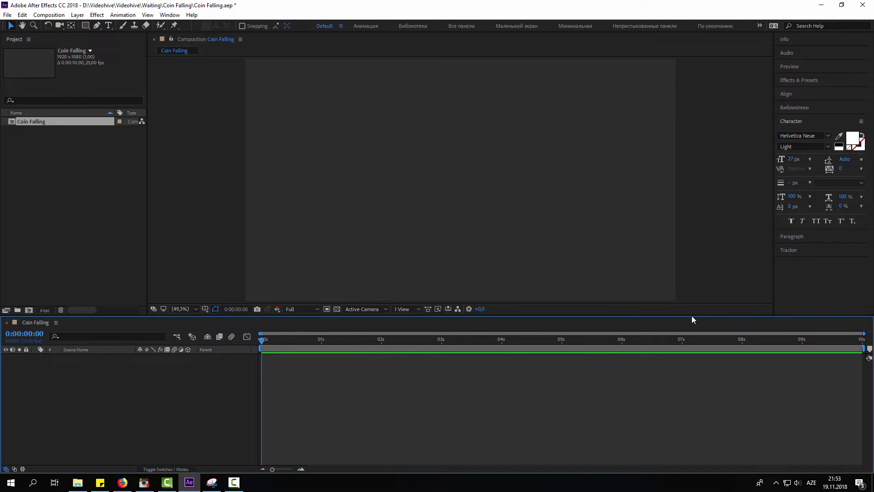
Start a new full-size solid layer and name it e3D.
right_click(150, 373)
mouse_move(255, 274)
click(294, 297)
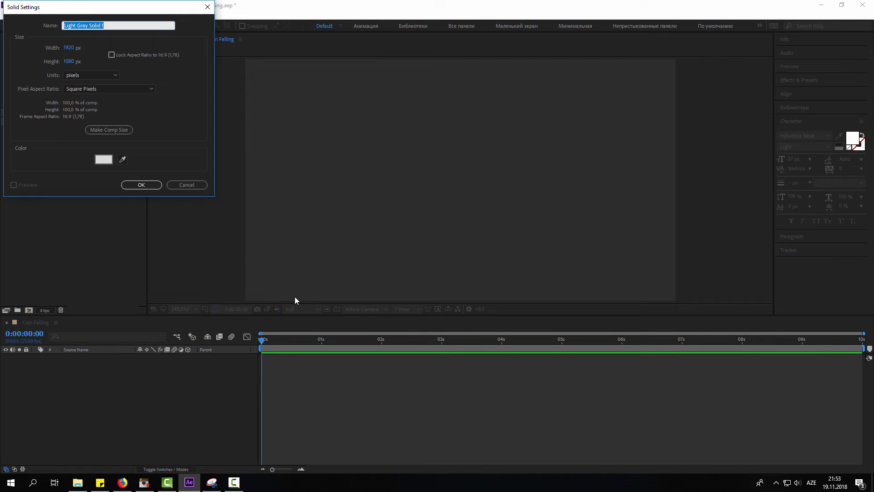
text(3)
text(D)
Create the e3D solid and search Effects & Presets for 'element'.
click(137, 183)
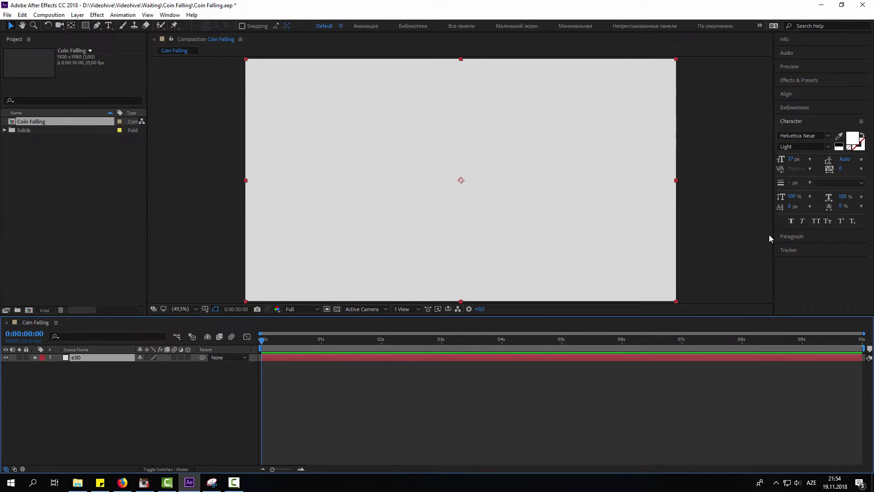
click(807, 82)
text(element)
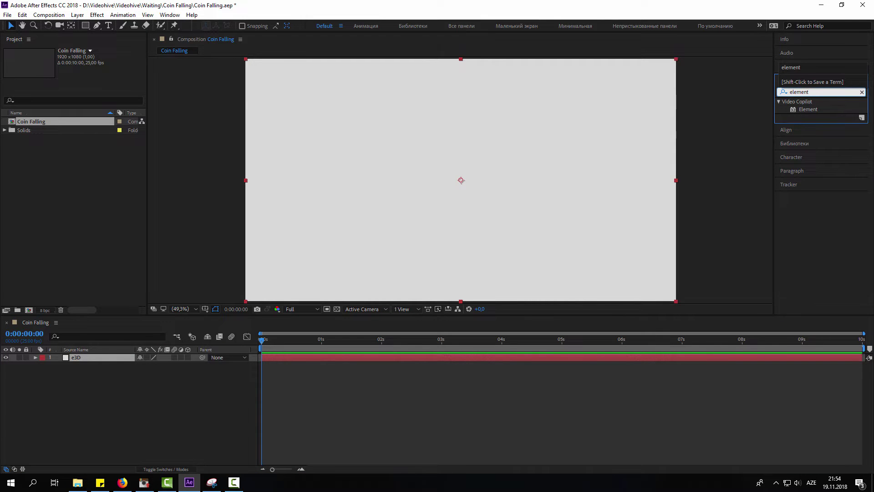
key(F9)
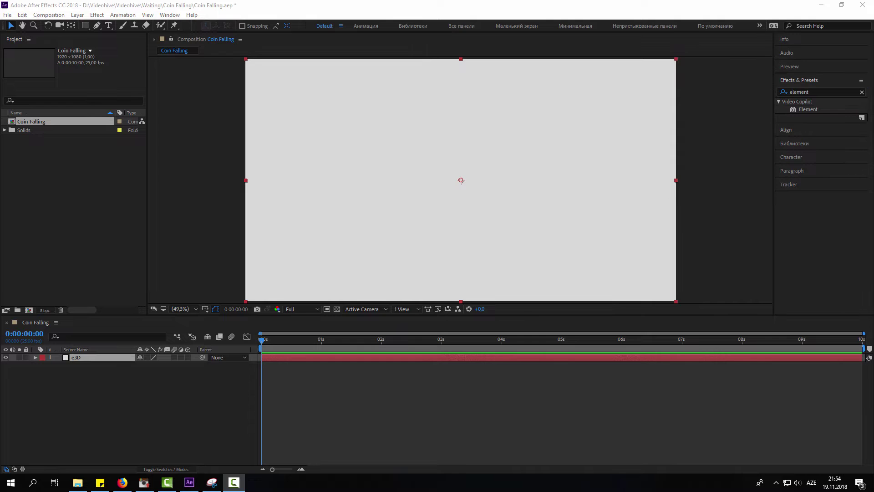
Apply the Element effect to the e3D layer and open its Scene Setup.
click(420, 408)
click(93, 349)
click(100, 356)
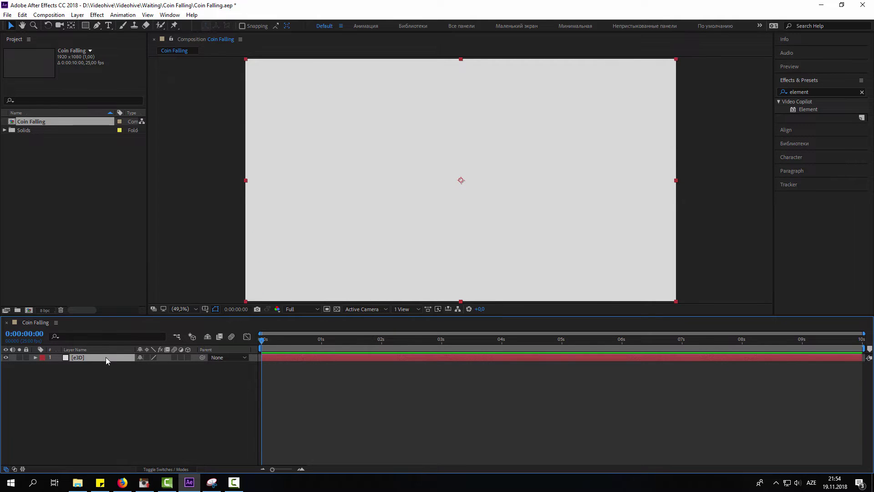
drag(815, 108, 78, 358)
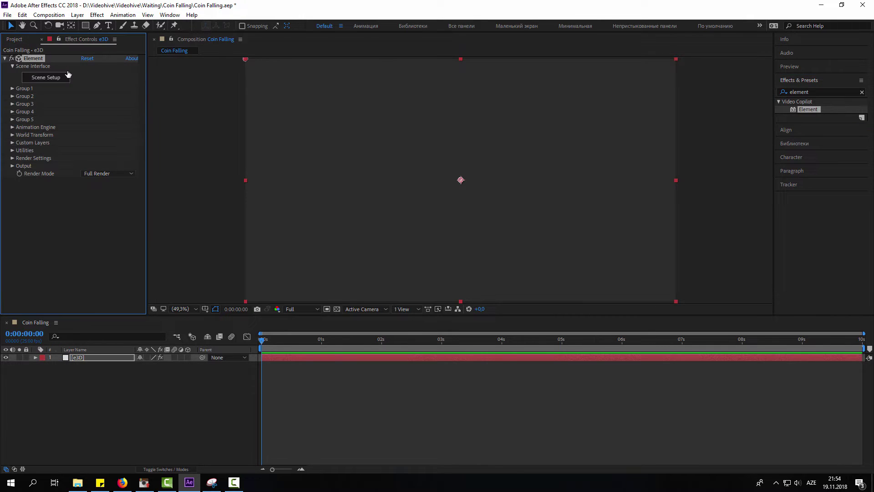
click(65, 77)
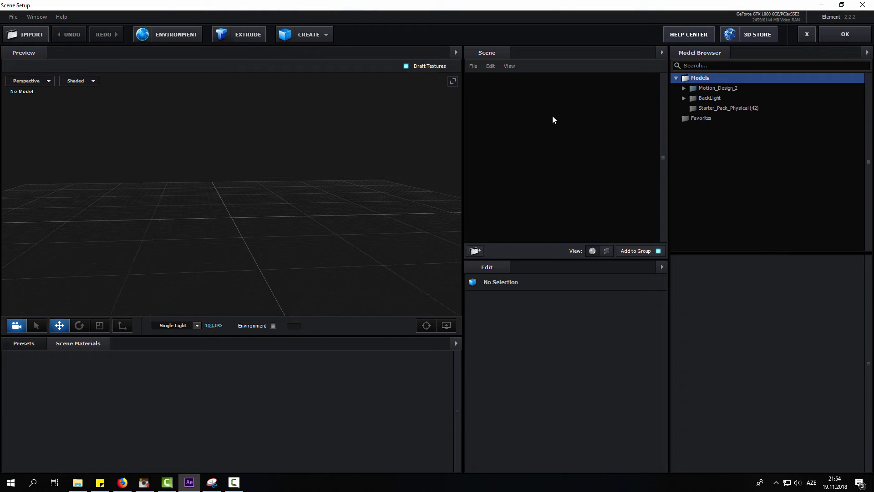
Add a cylinder to the scene and rotate it about 270° on X.
click(325, 40)
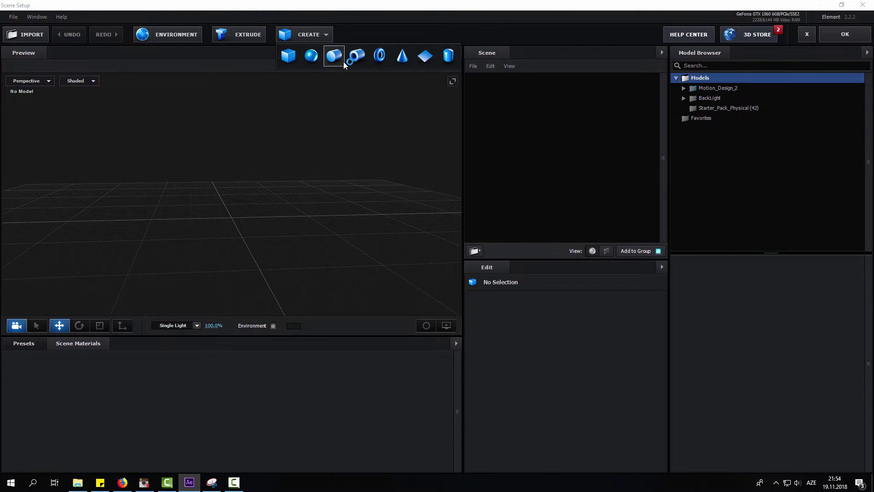
click(334, 55)
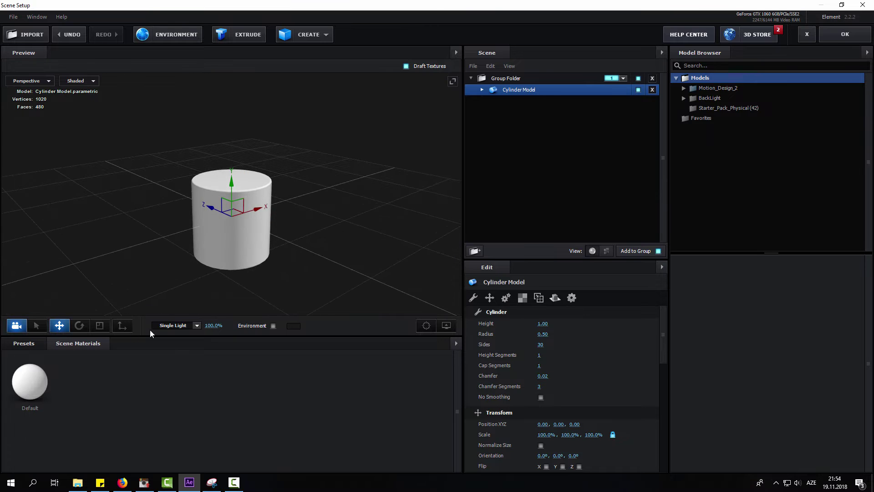
key(e)
drag(246, 195, 257, 254)
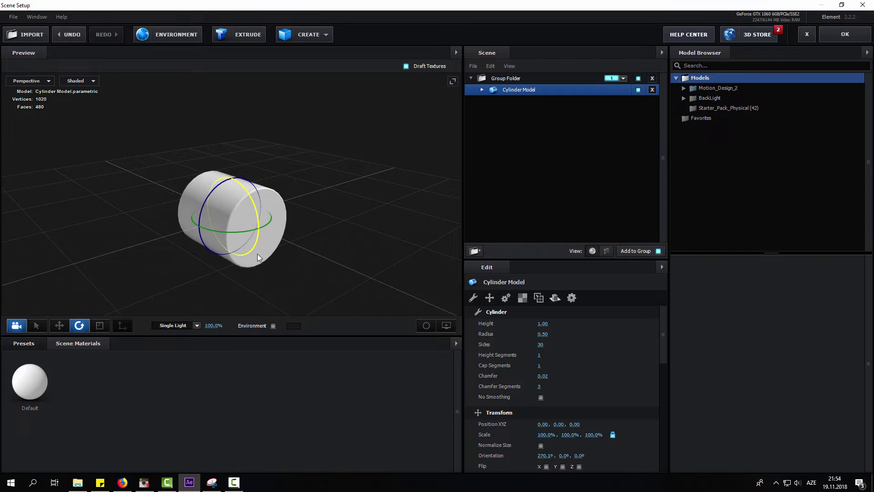
drag(147, 271, 187, 258)
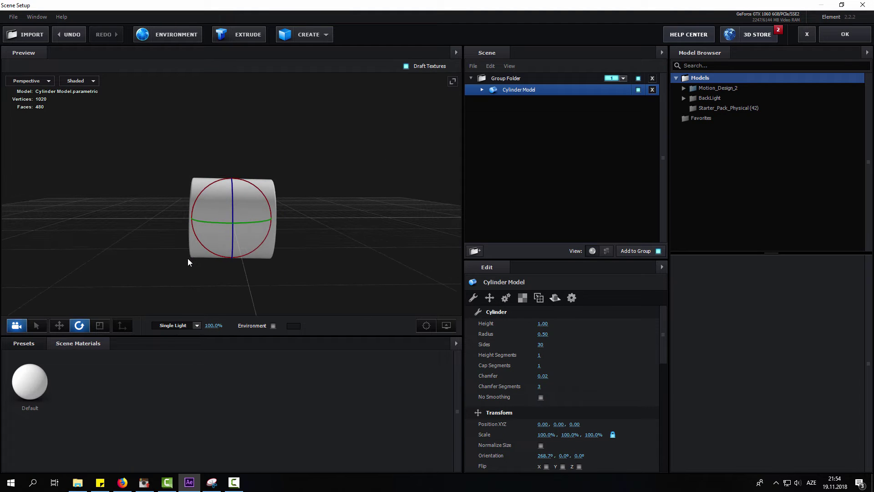
drag(210, 184, 208, 178)
Flatten the cylinder to 4.7% on Y and give it 60 sides.
click(100, 325)
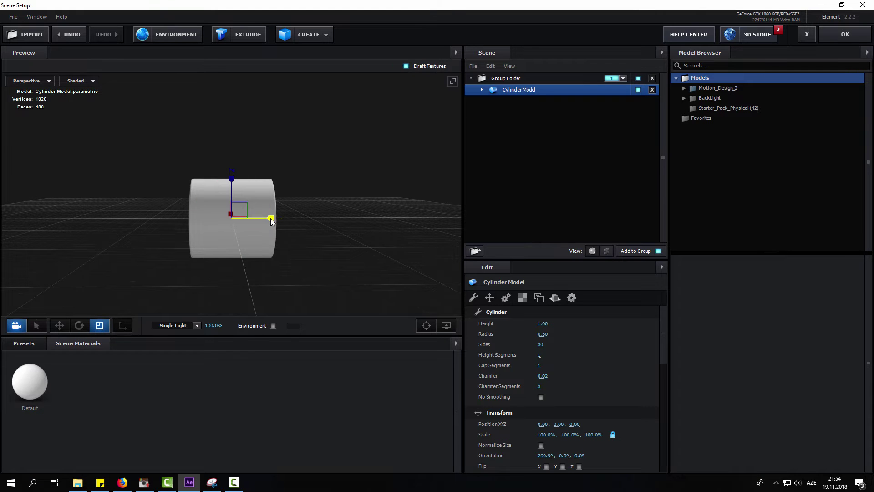
drag(270, 221, 219, 220)
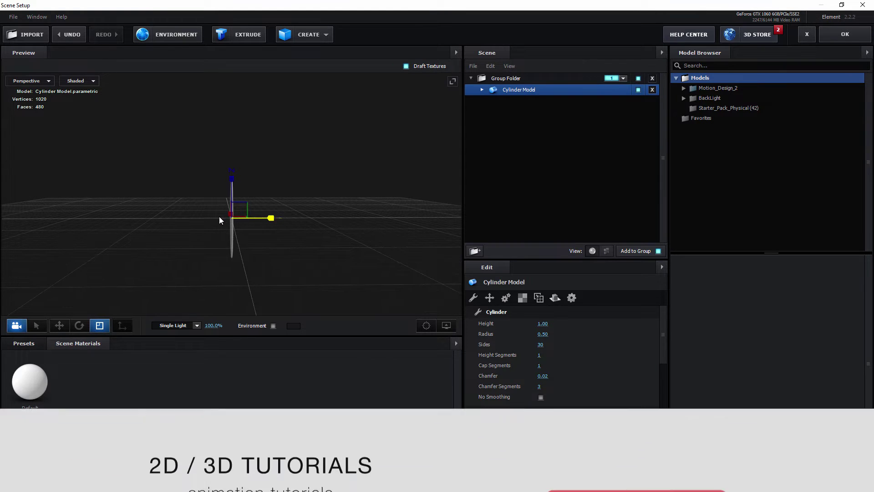
mouse_move(252, 246)
mouse_down()
mouse_move(290, 263)
mouse_move(242, 214)
mouse_up()
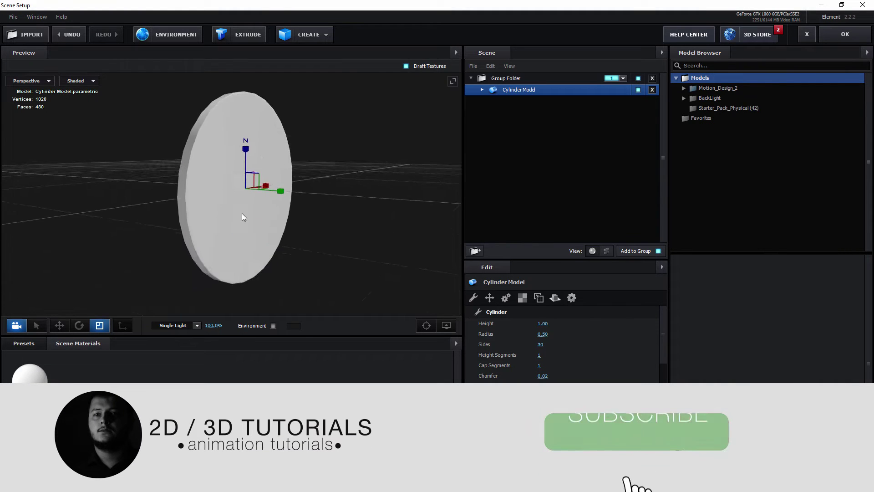
click(542, 345)
text(60)
key(Return)
mouse_move(325, 247)
mouse_down()
mouse_move(304, 252)
mouse_move(110, 388)
mouse_up()
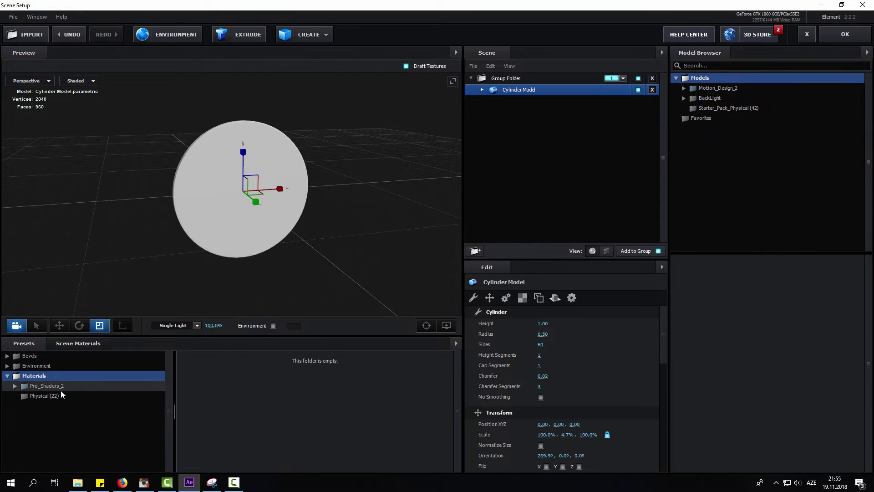
Apply the Gold physical material preset to the disc and select it for editing.
click(40, 395)
scroll(355, 380, down, 1)
mouse_move(315, 374)
mouse_down()
mouse_move(265, 274)
mouse_move(289, 282)
mouse_up()
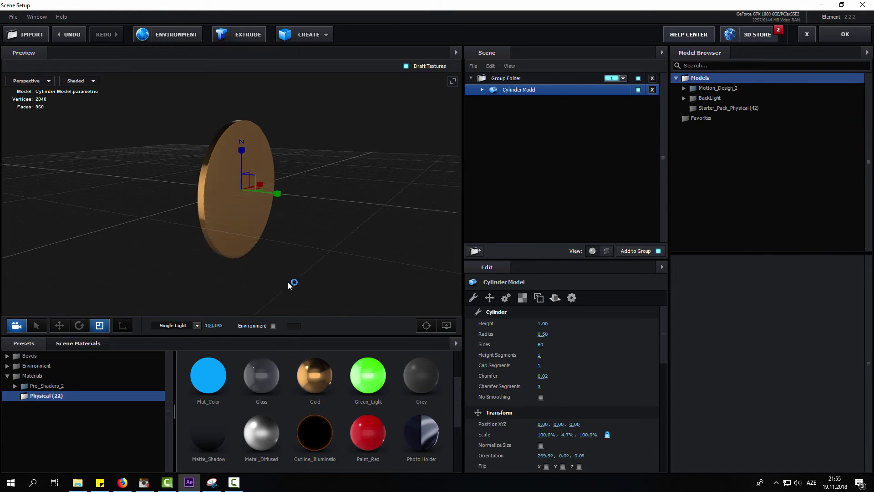
click(482, 90)
click(496, 101)
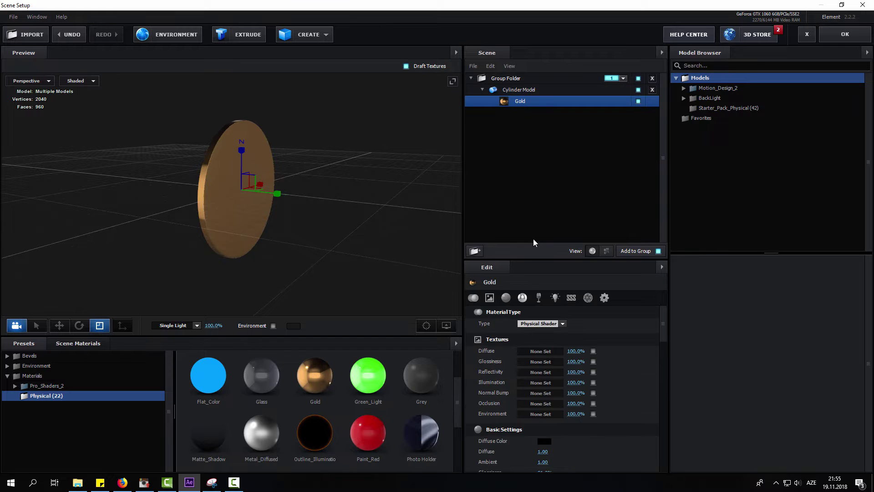
Keep reflectivity at 100%, leave refraction intensity at 0%, and set refraction index 1.47.
scroll(483, 400, down, 3)
scroll(483, 399, down, 1)
drag(547, 403, 548, 403)
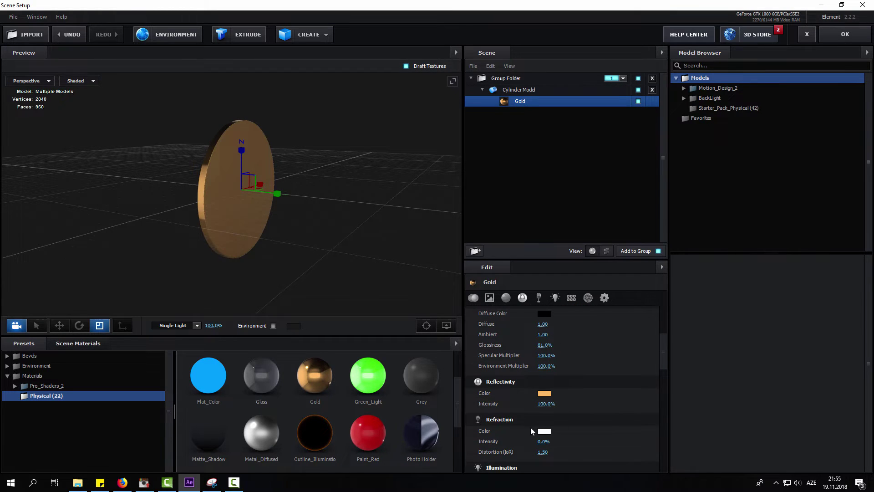
mouse_move(544, 441)
mouse_down()
mouse_move(568, 441)
mouse_move(495, 440)
mouse_up()
mouse_move(255, 245)
mouse_down()
mouse_move(301, 228)
mouse_move(308, 253)
mouse_up()
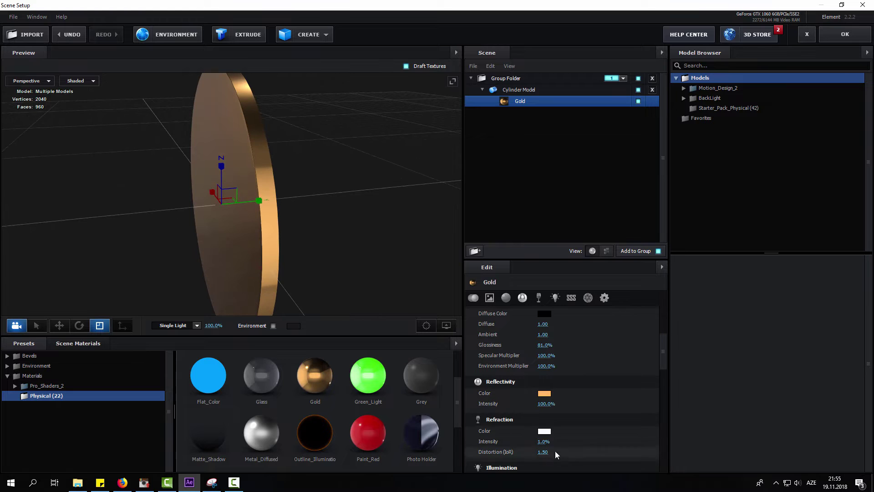
drag(510, 444, 429, 443)
drag(533, 452, 541, 450)
drag(266, 236, 253, 234)
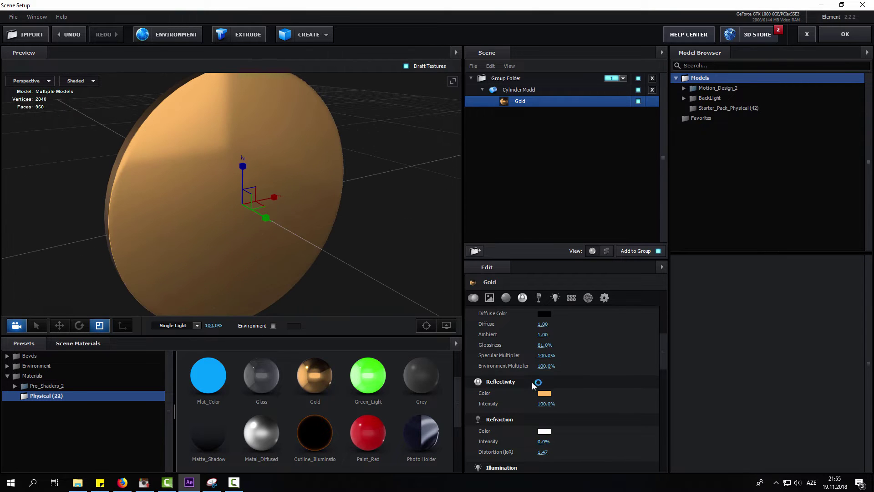
Pick a deeper orange reflection colour, leaving illumination intensity at 0%.
drag(537, 350, 555, 350)
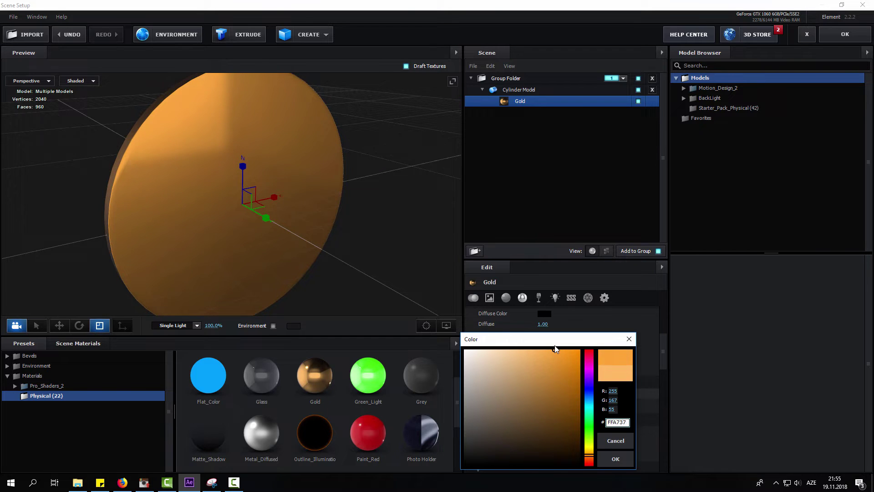
click(622, 460)
drag(273, 242, 288, 241)
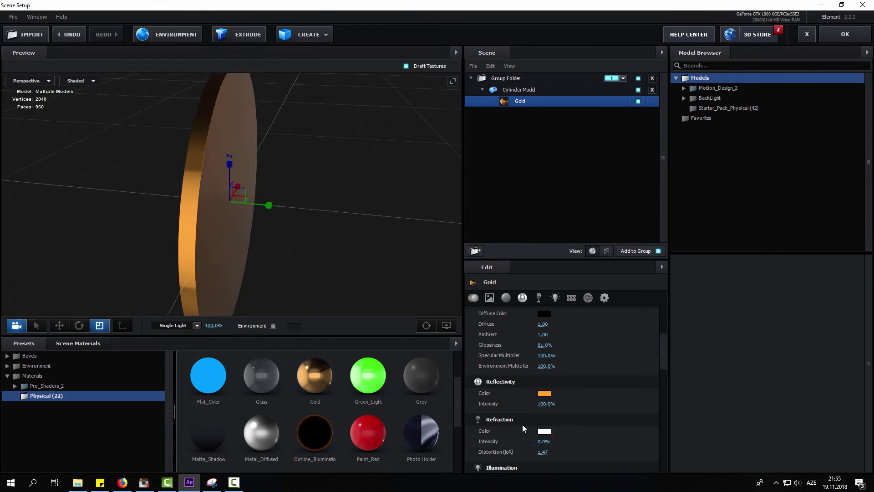
scroll(523, 427, down, 1)
scroll(520, 427, down, 1)
scroll(514, 431, down, 1)
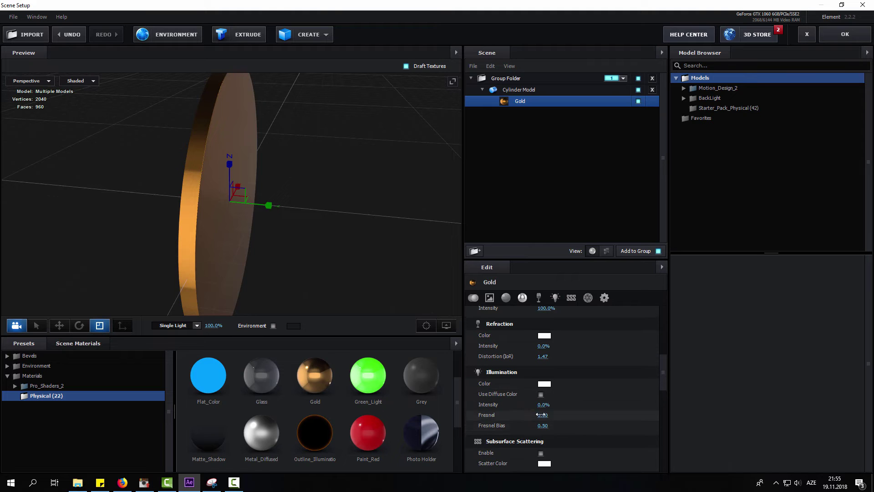
drag(542, 404, 531, 403)
mouse_move(296, 264)
mouse_down()
mouse_move(238, 244)
mouse_move(340, 249)
mouse_up()
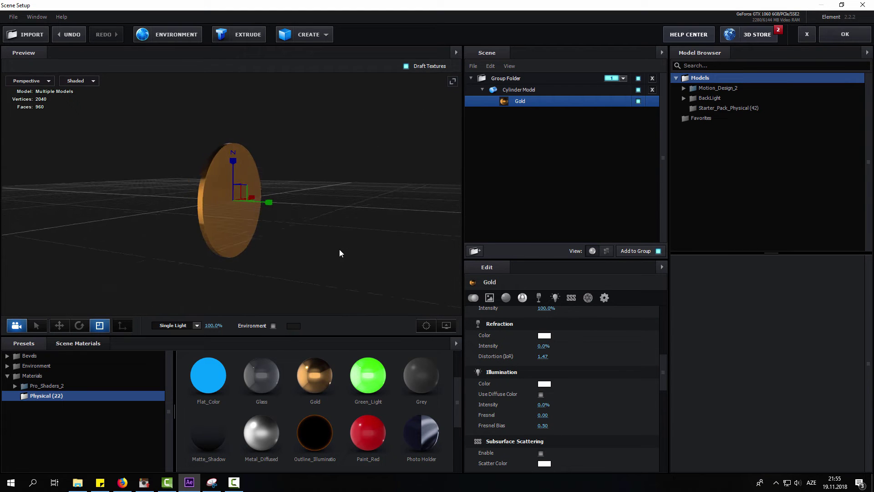
Raise Gold's diffuse to 1.29 and adjust the specular and environment reflection multipliers.
scroll(635, 370, up, 3)
scroll(628, 367, up, 2)
scroll(621, 358, up, 1)
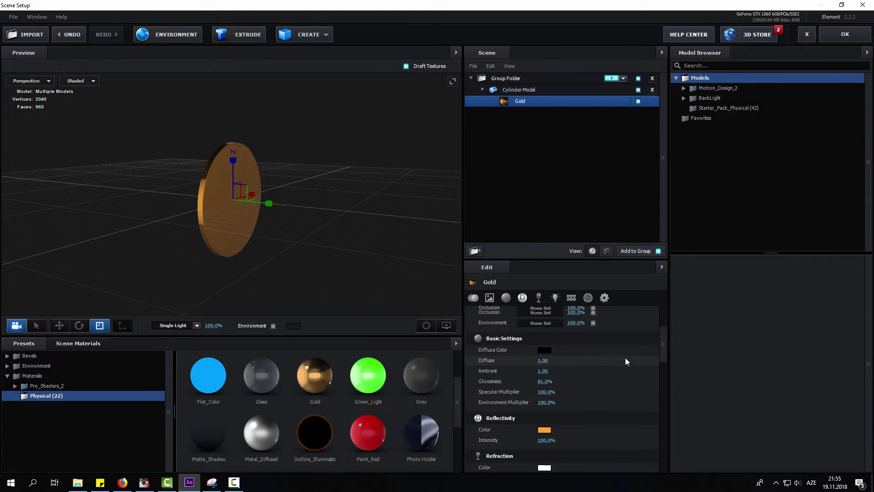
scroll(625, 357, up, 1)
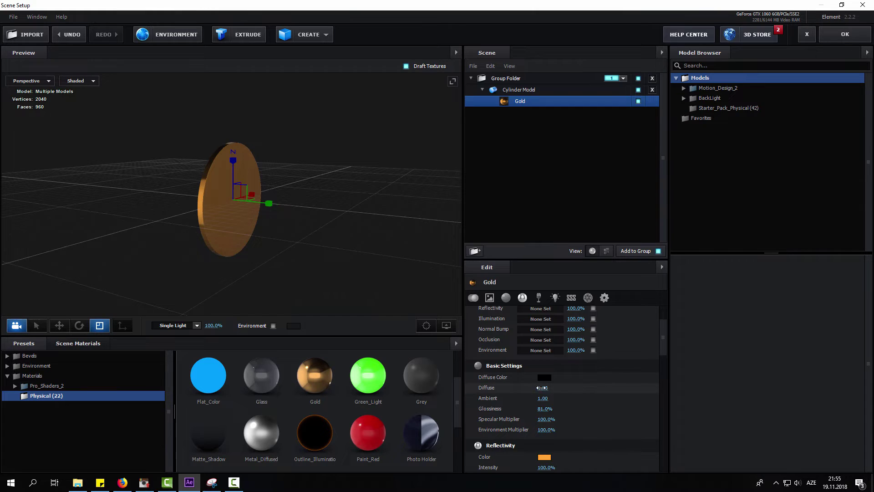
mouse_move(546, 390)
mouse_down()
mouse_move(548, 416)
mouse_move(523, 408)
mouse_move(571, 406)
mouse_move(576, 429)
mouse_move(581, 419)
mouse_up()
scroll(230, 230, up, 4)
drag(581, 430, 601, 430)
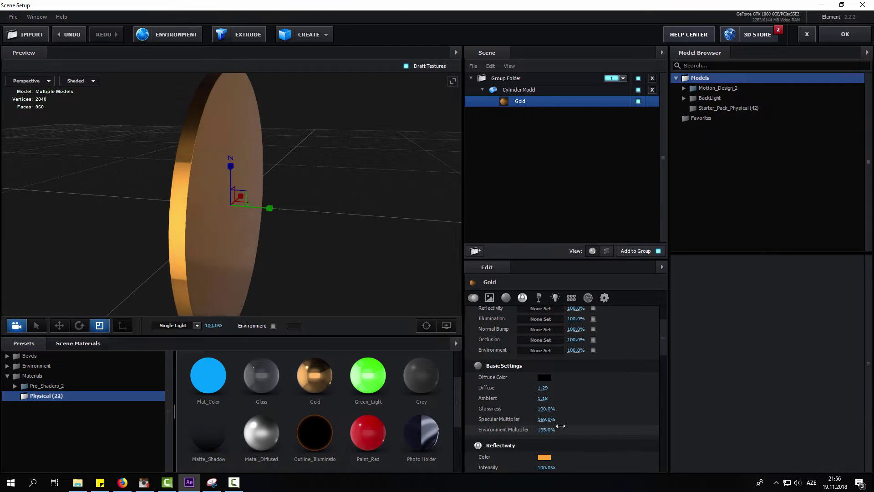
drag(326, 261, 302, 278)
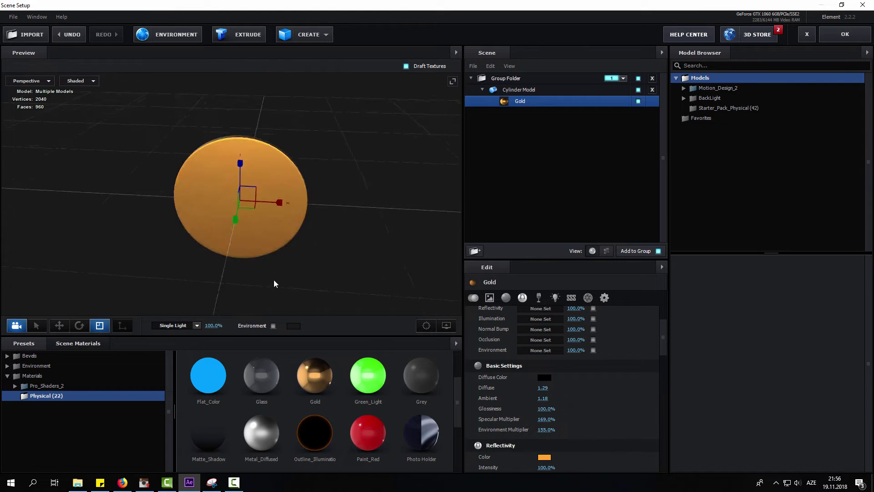
Apply the scene and set Group 1's Particle Replicator to a Plane with 300 particles.
click(843, 34)
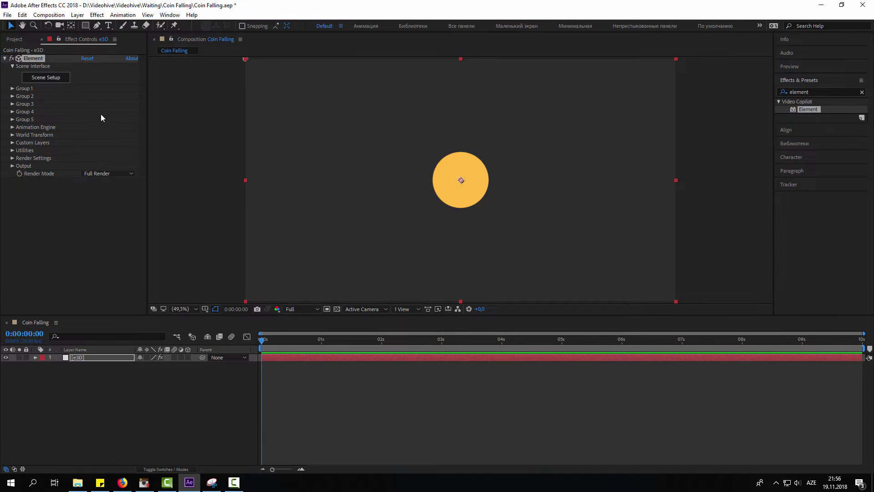
click(12, 89)
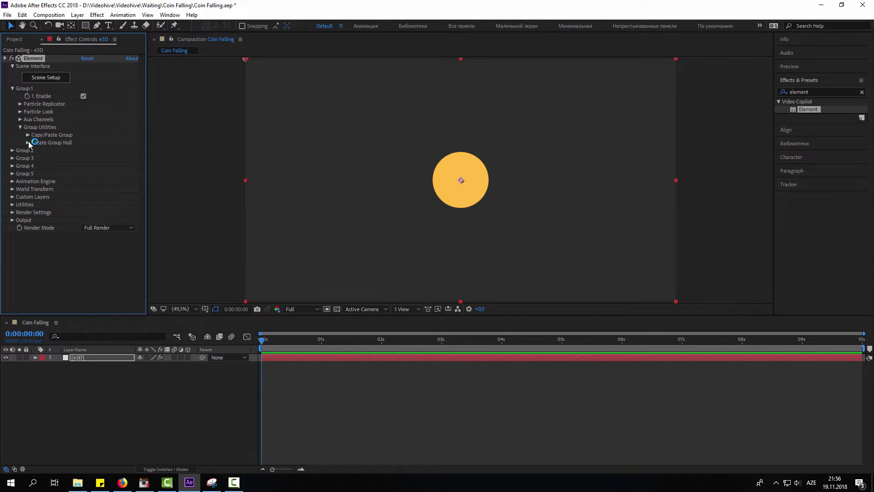
click(20, 127)
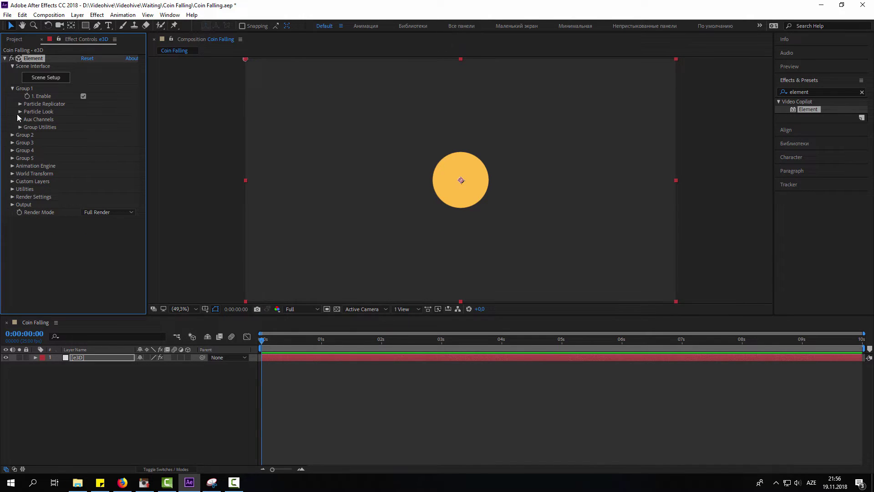
click(20, 104)
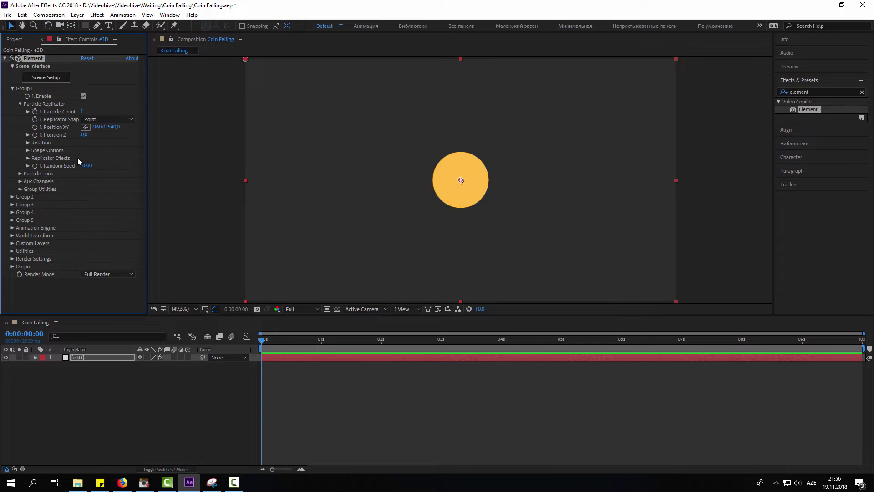
click(102, 119)
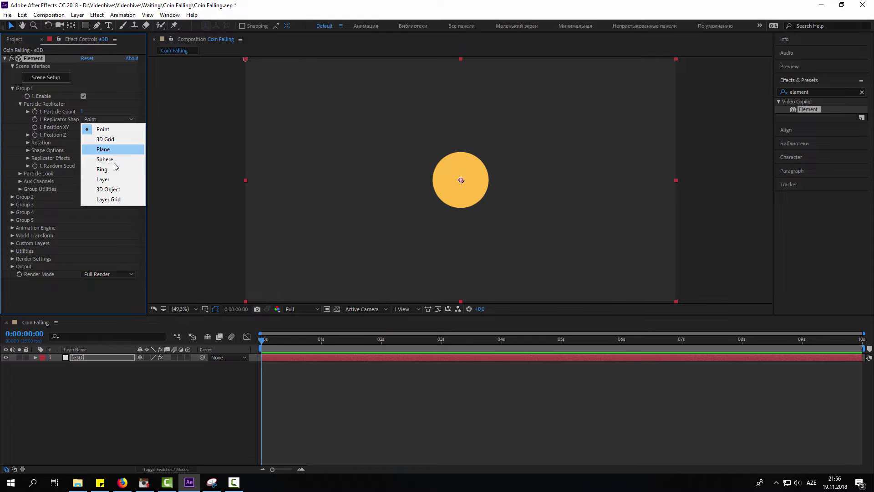
click(101, 150)
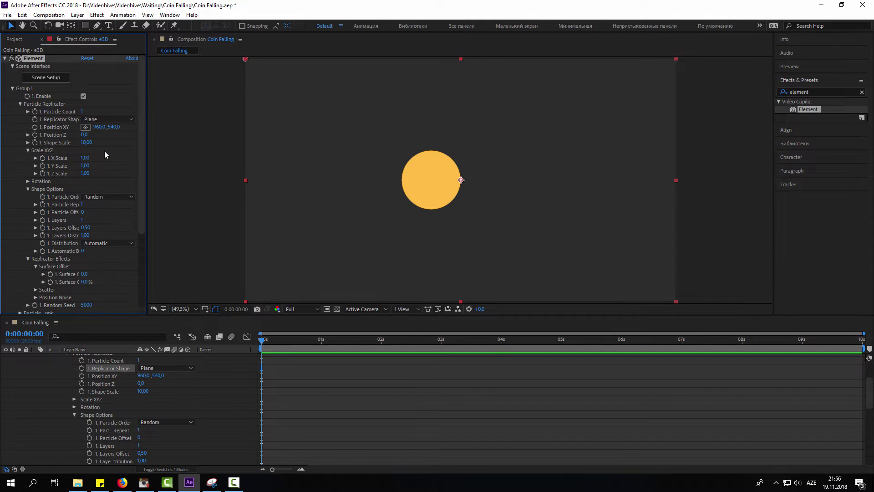
click(81, 109)
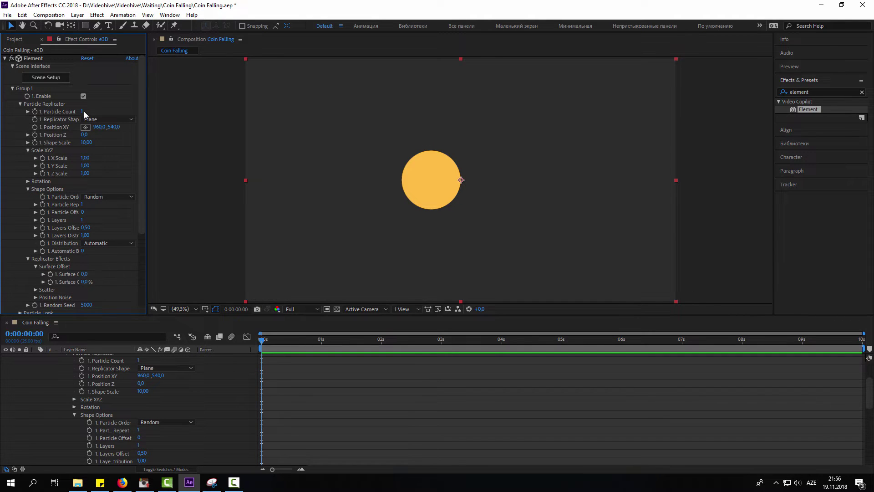
text(300)
key(Return)
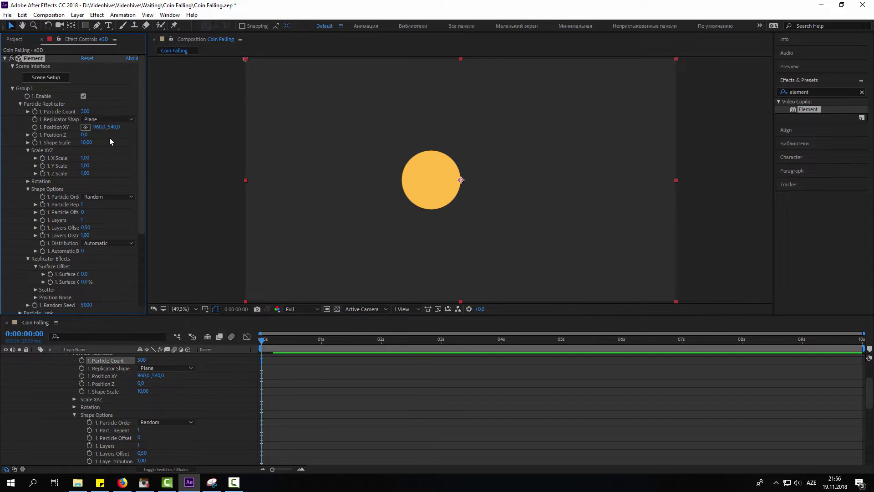
Preview at Quarter resolution, widen the replicator plane, and set Position Z 6400, Shape Scale 26.
click(302, 309)
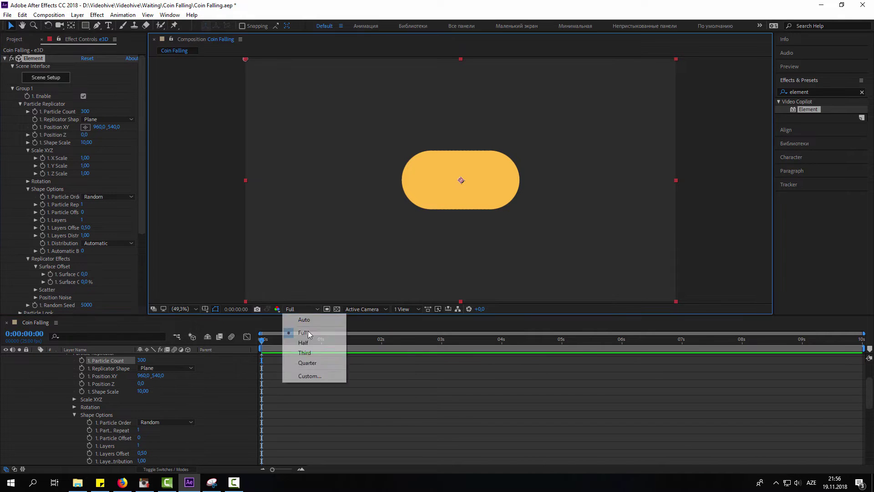
click(298, 363)
drag(85, 158, 145, 167)
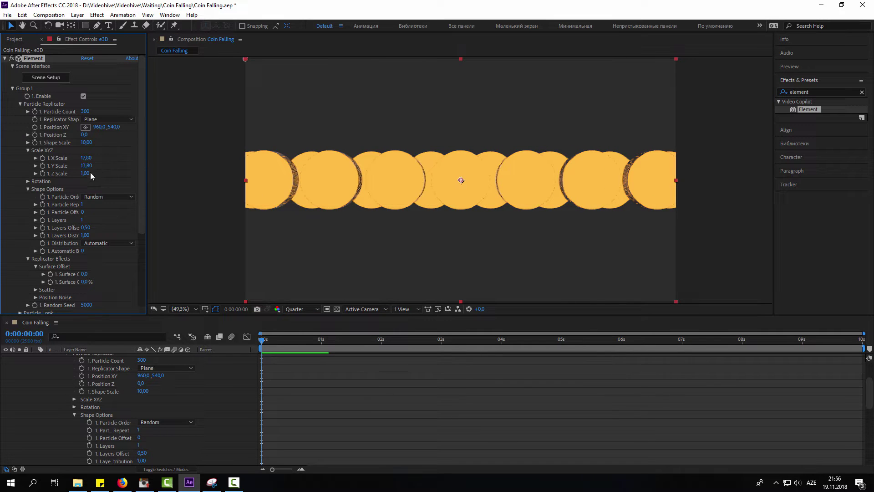
mouse_move(85, 173)
mouse_down()
mouse_move(160, 169)
mouse_move(114, 219)
mouse_up()
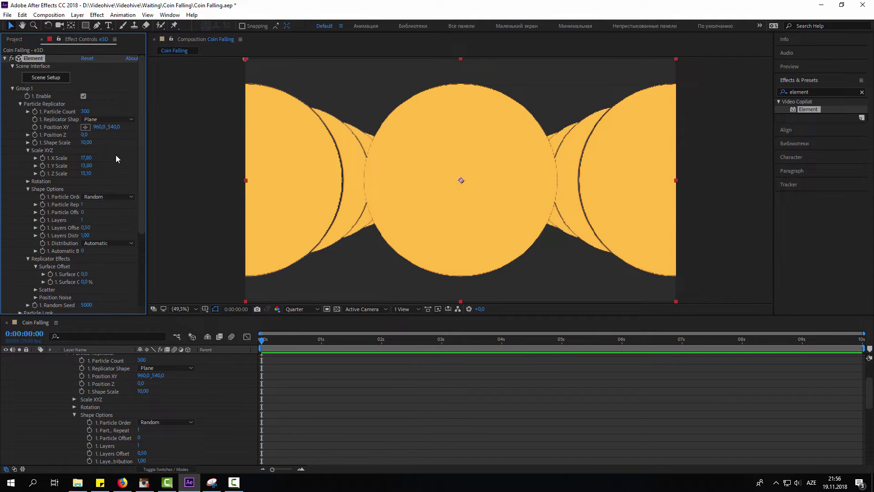
mouse_move(84, 135)
mouse_down()
mouse_move(88, 153)
mouse_move(119, 142)
mouse_up()
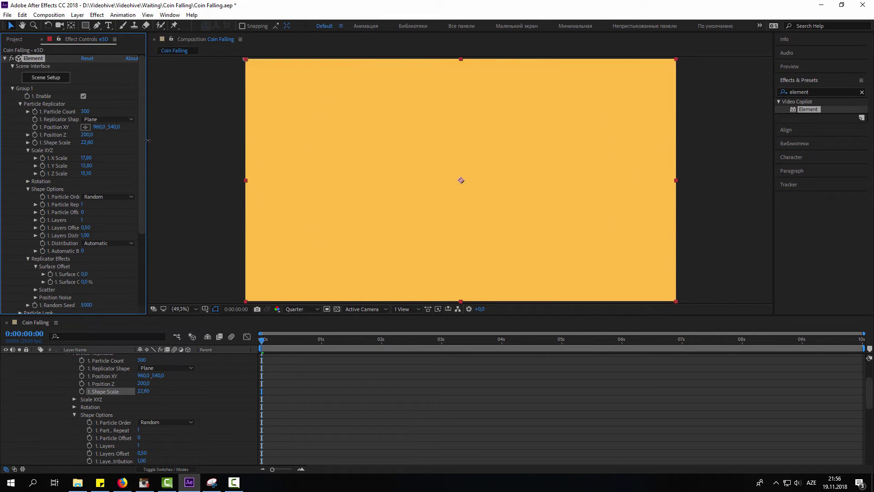
key(ctrl+z)
mouse_move(86, 135)
mouse_down()
mouse_move(110, 134)
mouse_move(103, 141)
mouse_move(95, 141)
mouse_move(104, 127)
mouse_up()
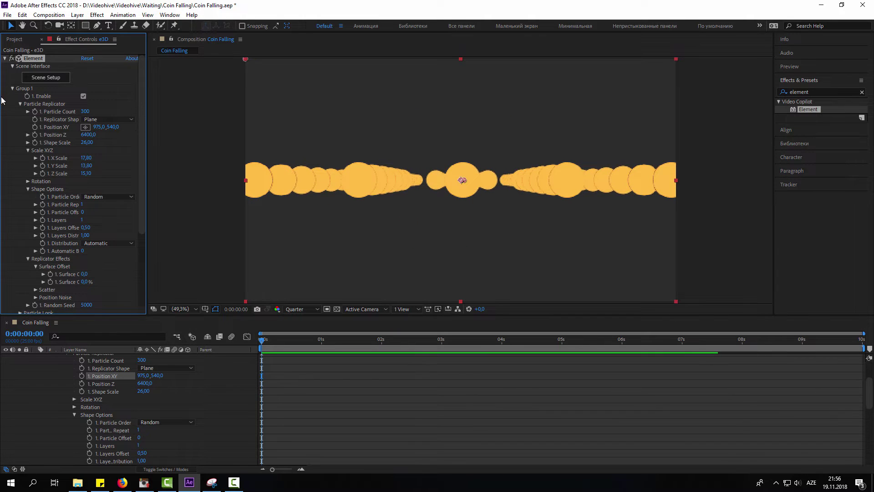
Open Particle Look, testing Random Seed and X Size but keeping Seed 5000 and X Size 1,0.
click(20, 104)
click(20, 112)
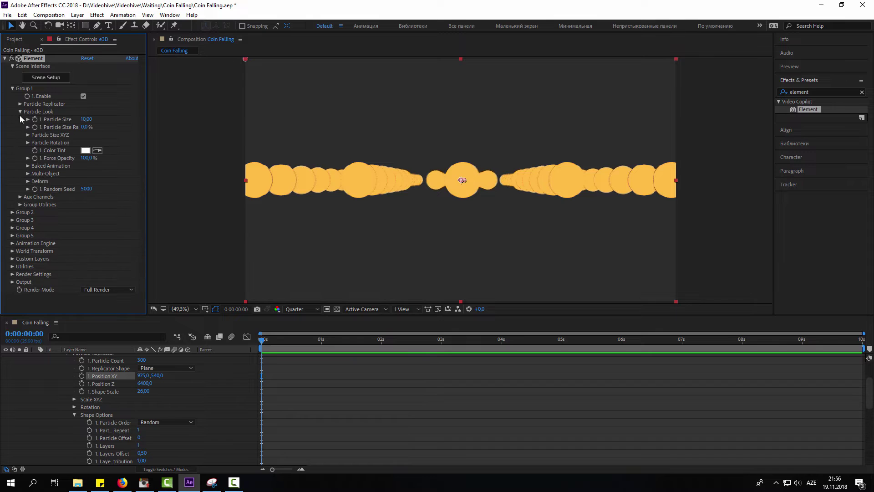
drag(90, 192, 104, 188)
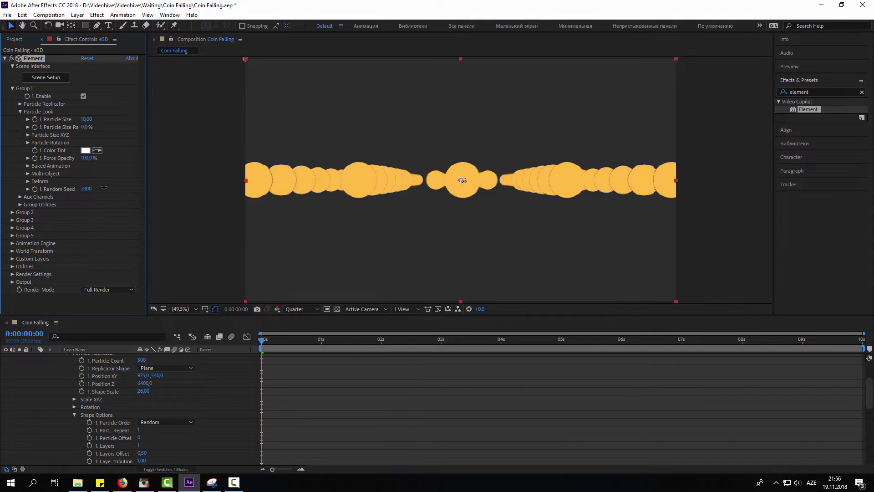
key(ctrl+z)
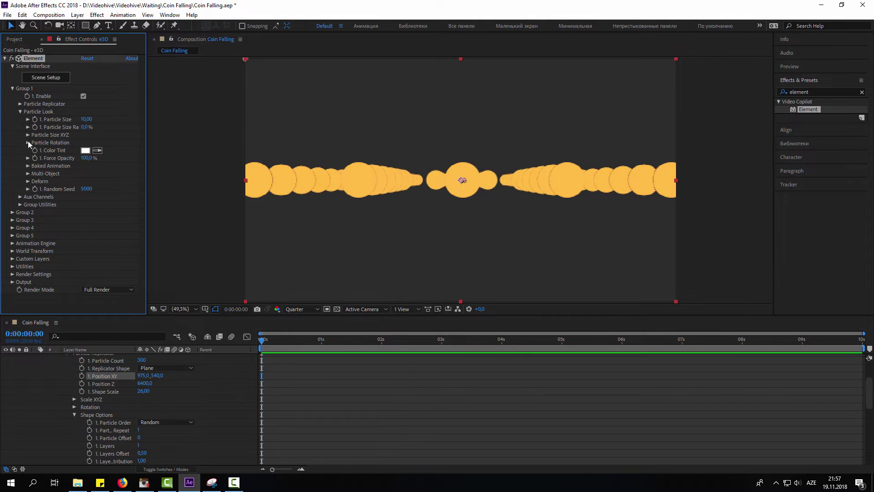
click(28, 136)
drag(85, 148, 77, 148)
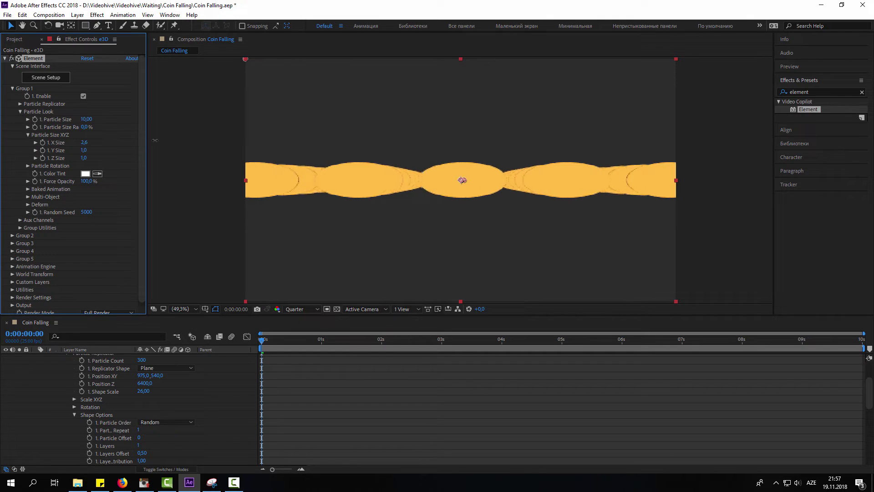
key(ctrl+z)
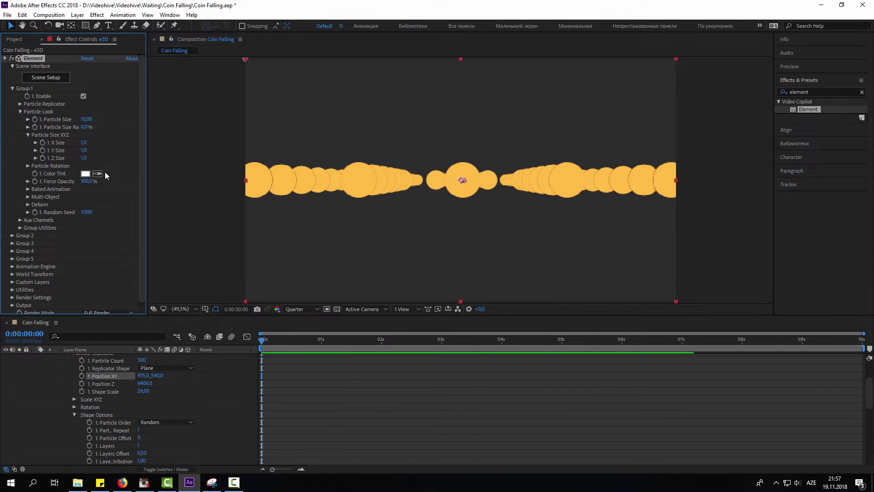
click(83, 143)
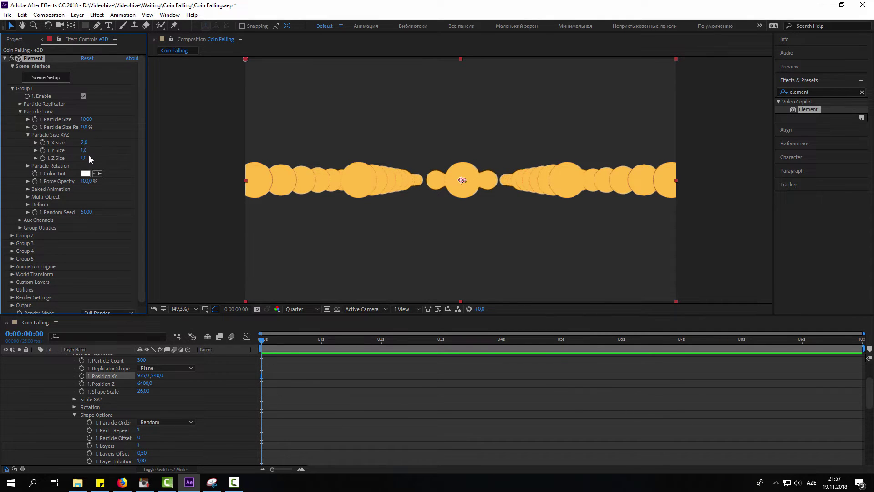
key(ctrl+z)
click(28, 135)
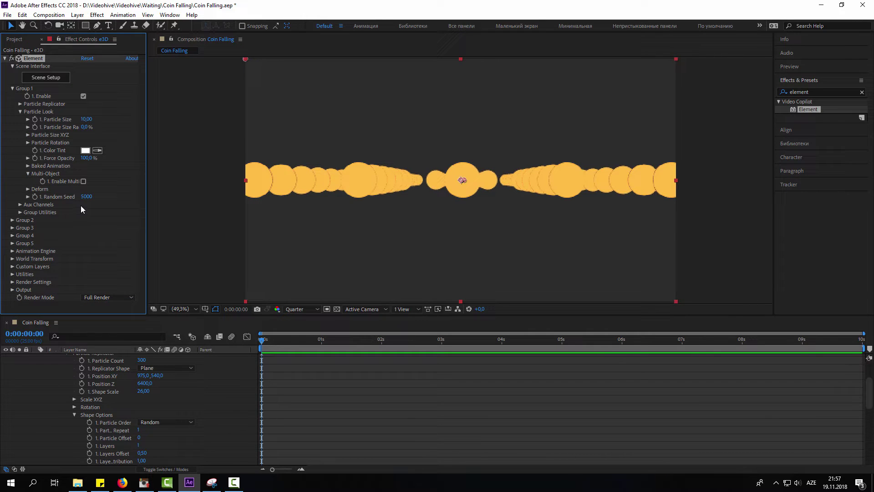
Enable Multi-Object, scatter coins to X 32.66, Y 43.10, Z 140.50, and tilt them on X.
click(83, 182)
scroll(122, 224, down, 3)
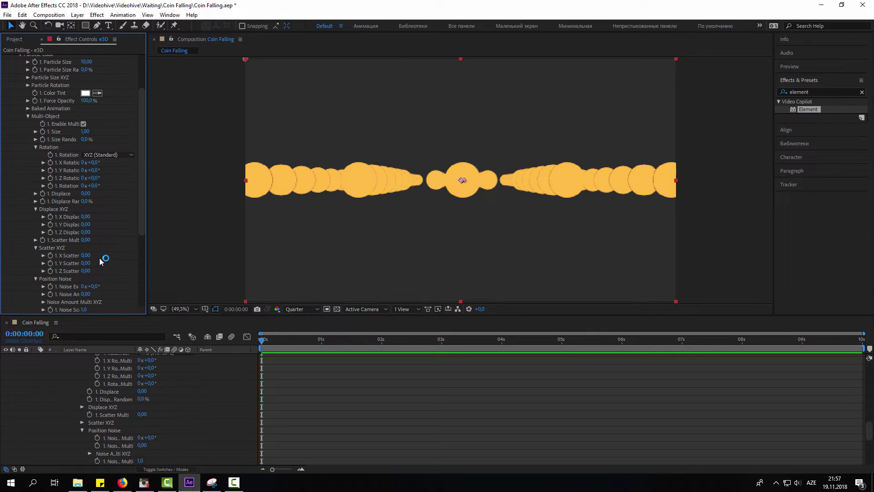
drag(205, 237, 323, 238)
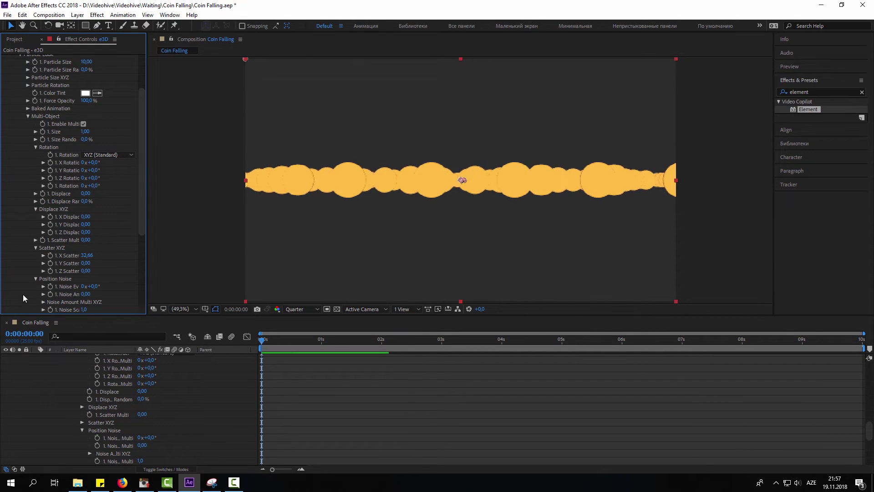
mouse_move(86, 264)
mouse_down()
mouse_move(314, 237)
mouse_move(213, 263)
mouse_up()
drag(90, 272, 329, 345)
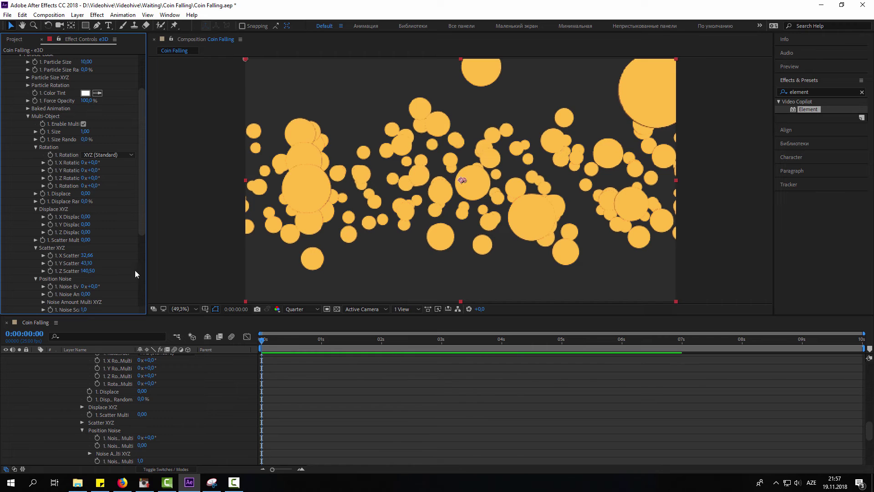
scroll(99, 205, up, 1)
drag(95, 185, 148, 194)
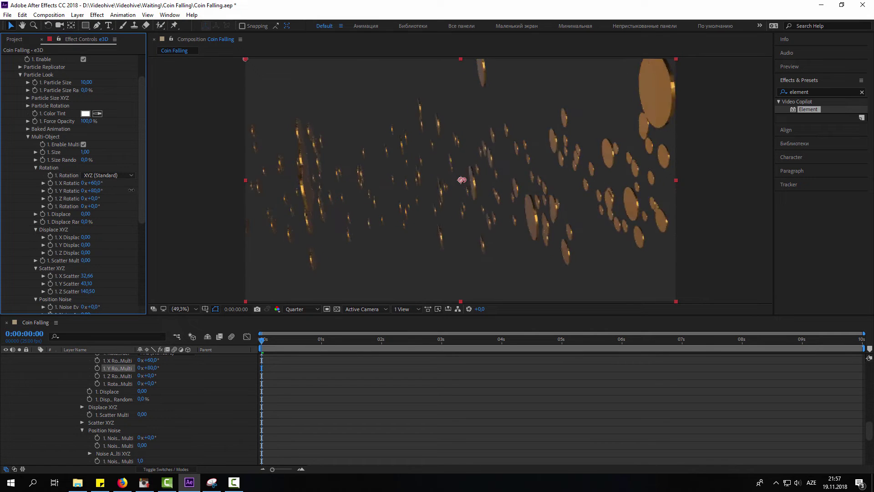
Revert test rotations to 0° and set a starting Multi-Object Rotation keyframe at 0:00.
key(ctrl+z)
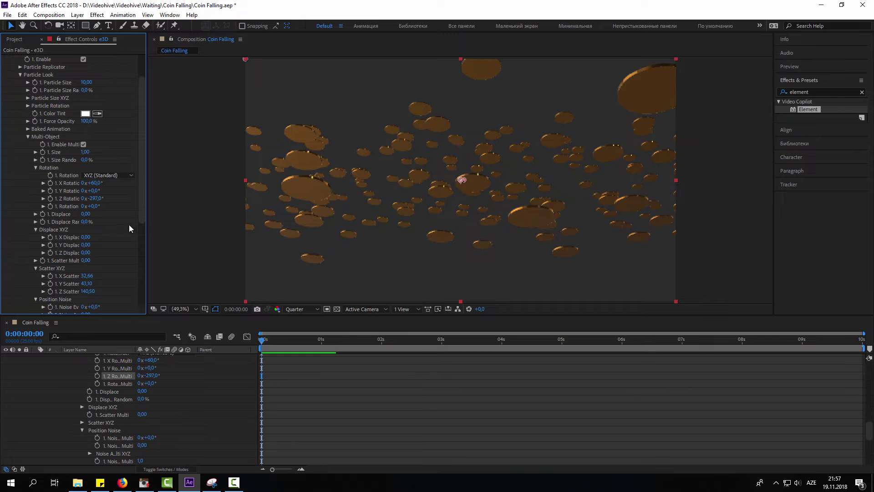
drag(96, 208, 103, 182)
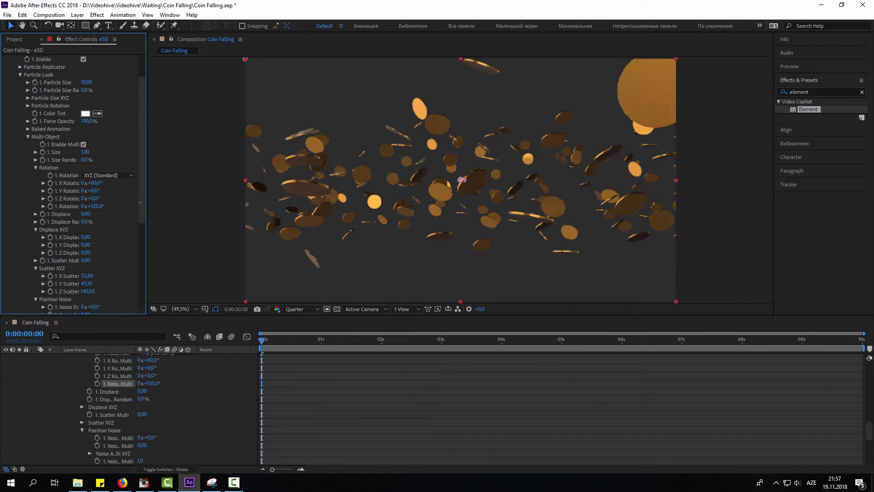
key(ctrl+z)
key(ctrl+z)
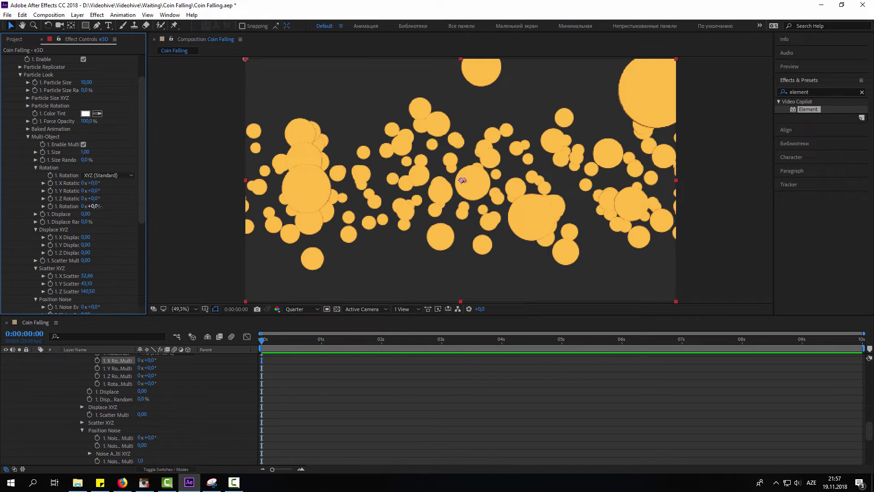
drag(97, 206, 260, 207)
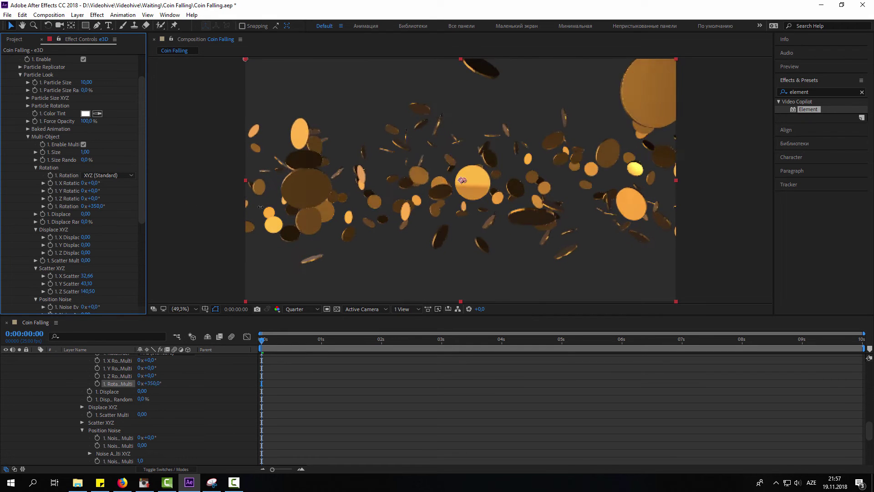
key(ctrl+z)
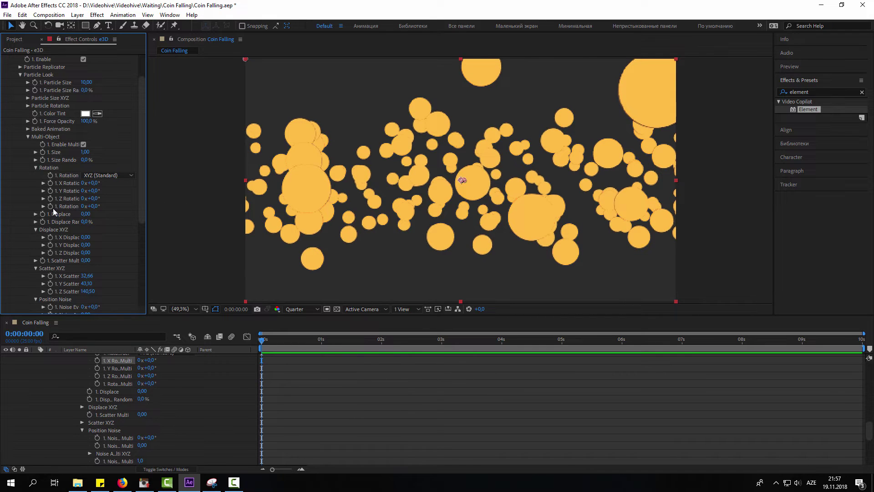
click(51, 206)
key(End)
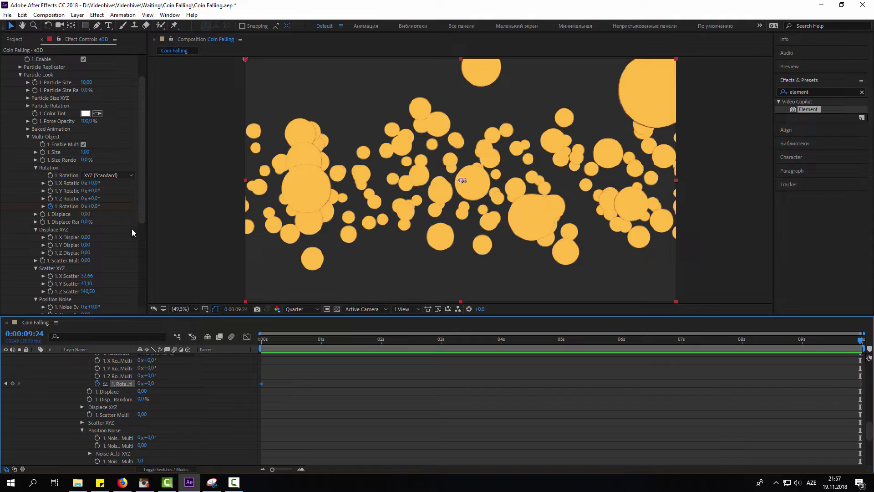
Try 1 and then 5 revolutions for the end Rotation keyframe, previewing each.
click(85, 208)
key(Return)
click(400, 405)
key(space)
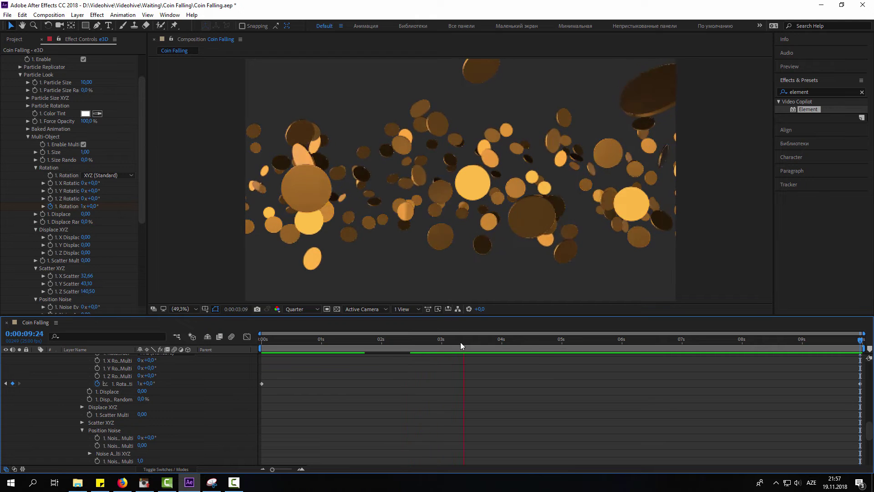
drag(551, 344, 858, 353)
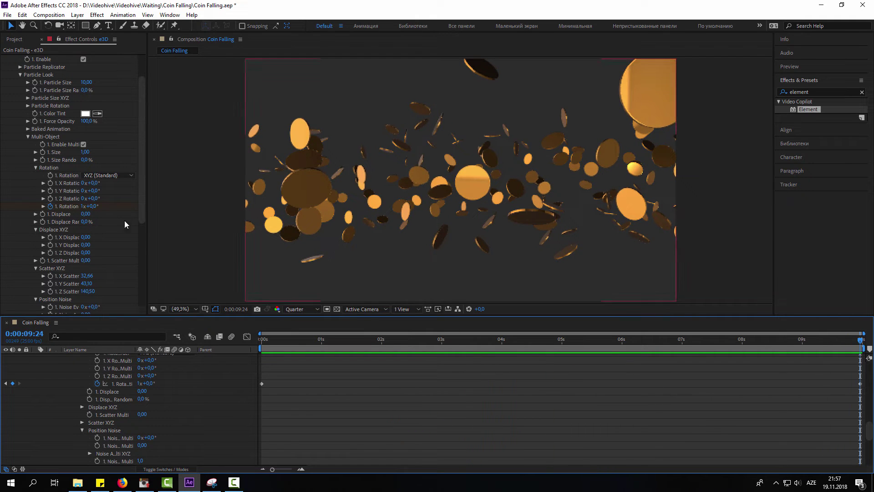
click(83, 206)
text(2)
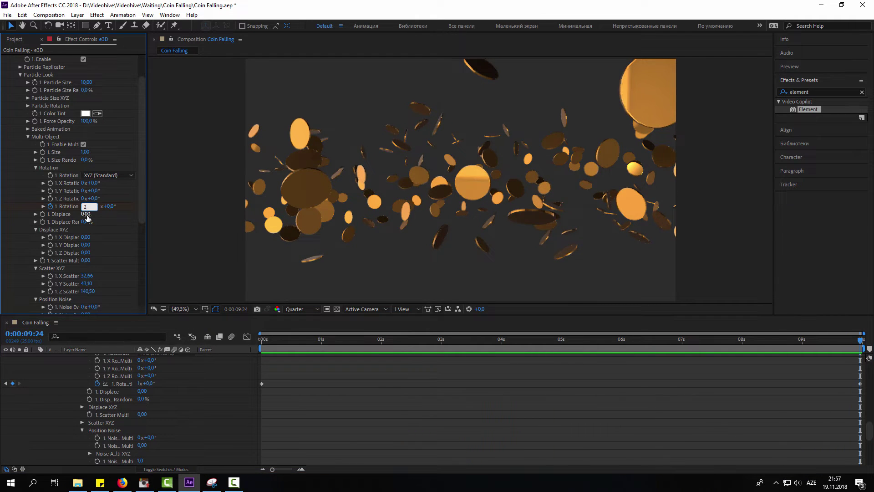
key(Return)
click(459, 368)
key(space)
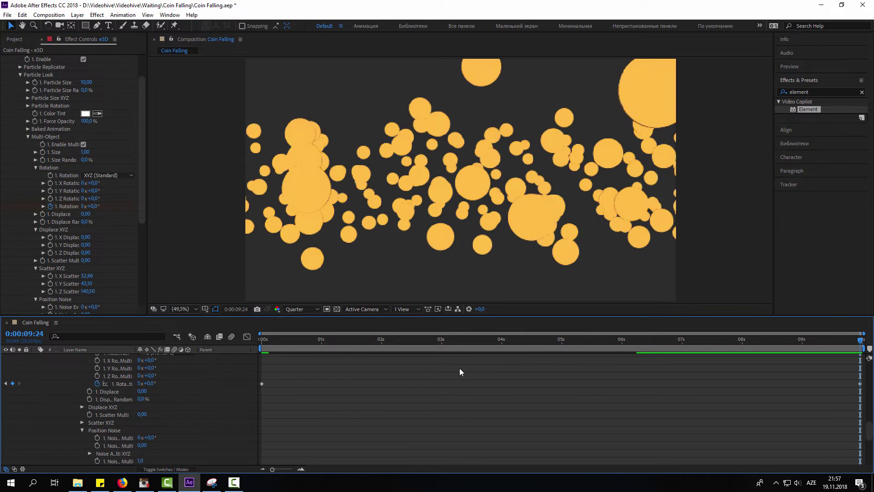
Set the end Rotation keyframe at 9:24 to 8 revolutions and preview the spin.
scroll(451, 299, down, 2)
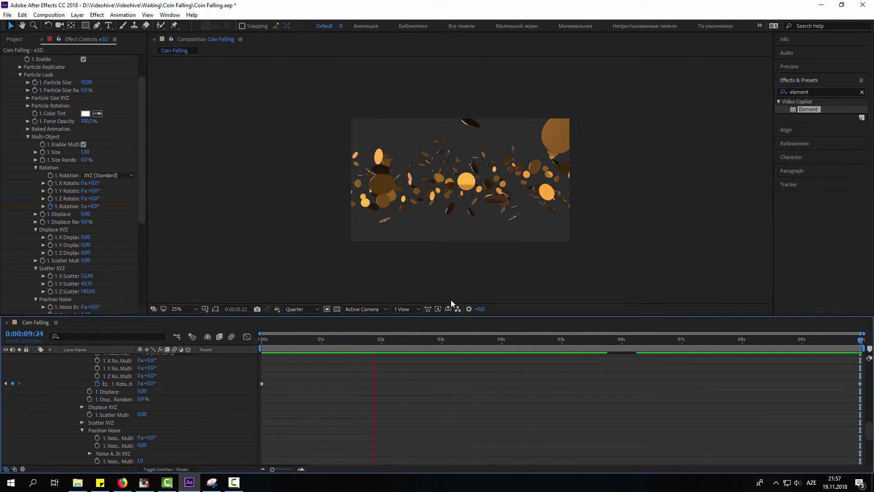
scroll(451, 300, up, 2)
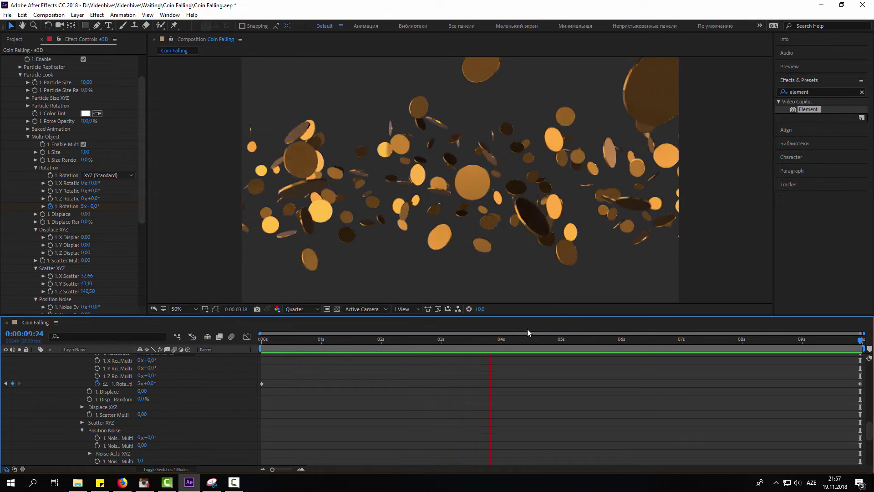
click(584, 339)
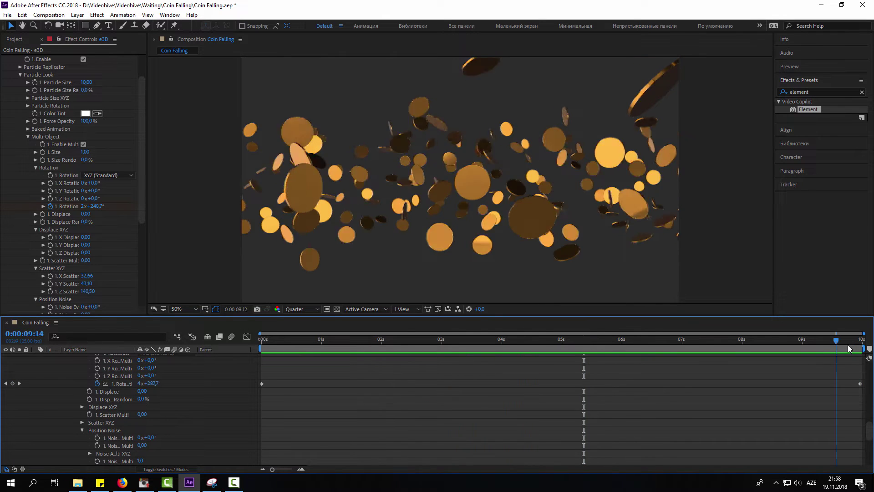
click(860, 342)
click(82, 206)
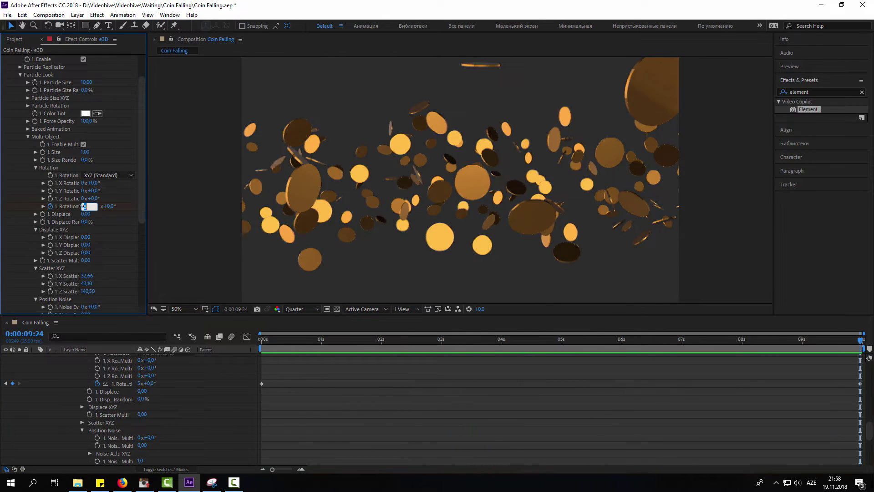
click(415, 383)
key(space)
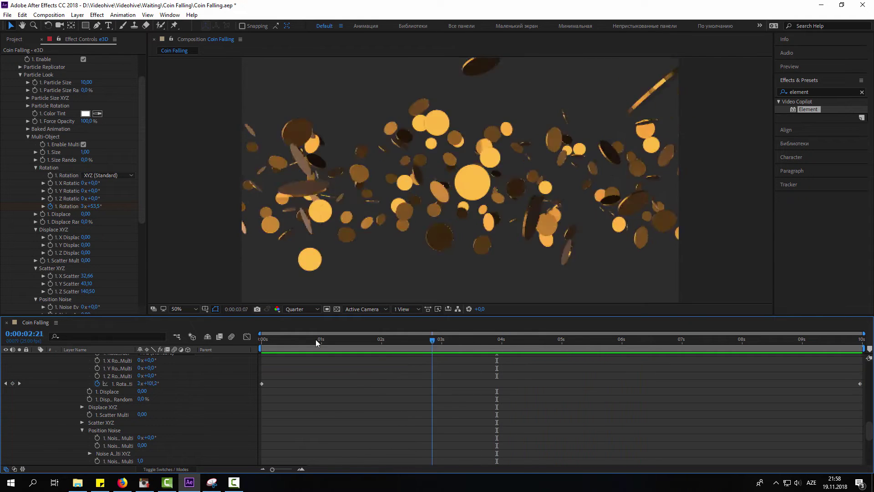
key(Home)
scroll(89, 396, up, 5)
scroll(50, 380, up, 2)
scroll(53, 382, up, 2)
scroll(53, 378, up, 3)
Collapse the e3D layer and test an X displacement change, undoing it.
scroll(46, 370, up, 3)
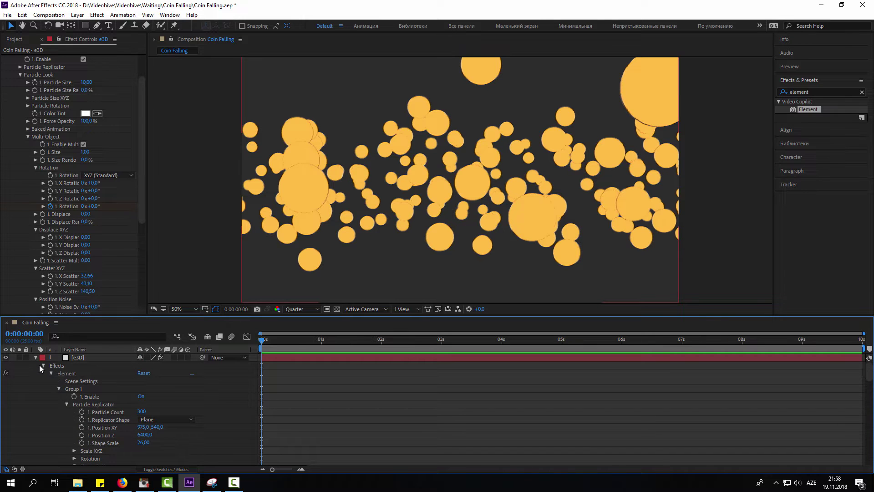
click(36, 357)
click(96, 237)
mouse_move(85, 237)
mouse_down()
mouse_move(634, 218)
mouse_move(253, 239)
mouse_up()
key(ctrl+z)
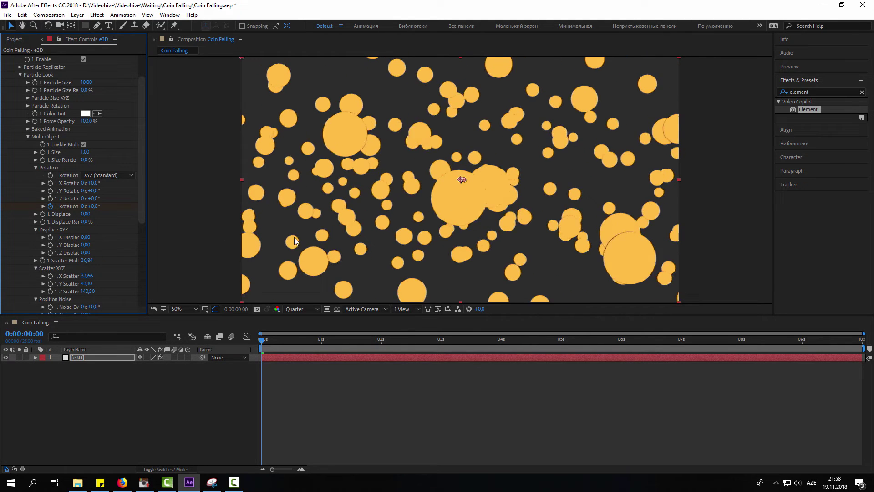
Randomize the coin sizes, setting Particle Size Random to 71%.
scroll(123, 234, down, 1)
scroll(123, 254, down, 1)
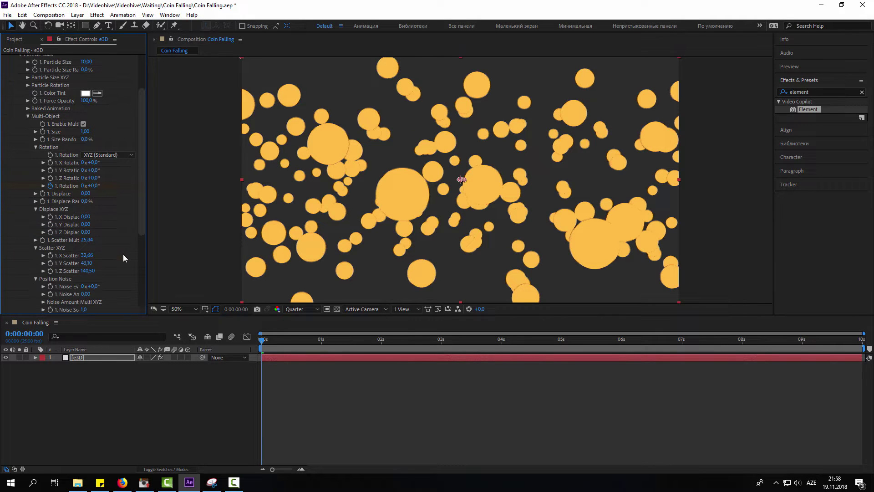
scroll(97, 267, down, 1)
scroll(104, 258, up, 2)
scroll(107, 256, up, 2)
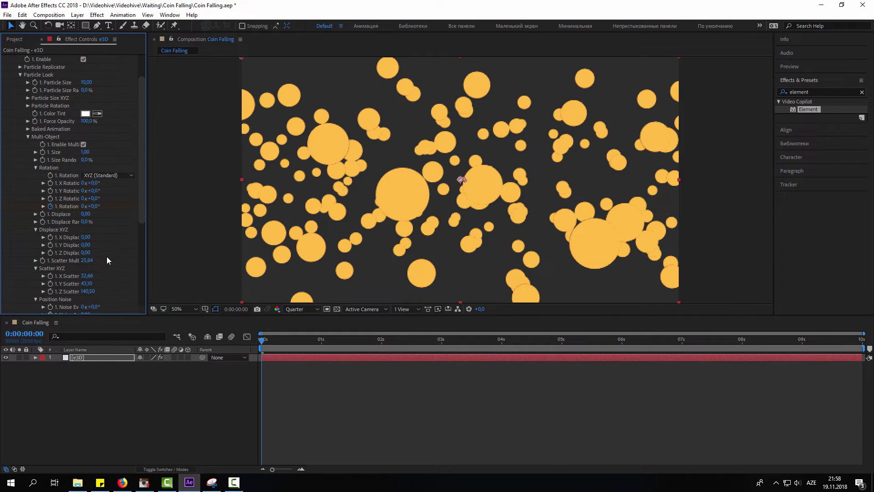
scroll(107, 256, up, 2)
mouse_move(87, 197)
mouse_down()
mouse_move(146, 195)
mouse_move(107, 195)
mouse_up()
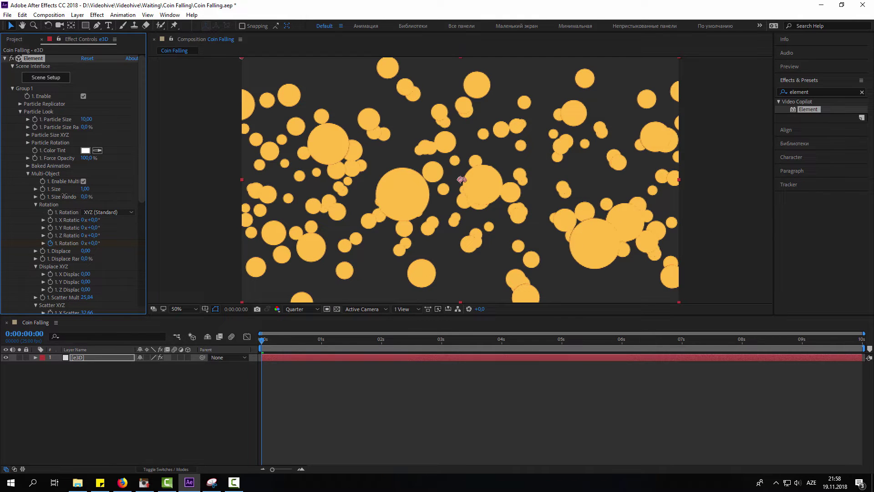
mouse_move(84, 127)
mouse_down()
mouse_move(112, 129)
mouse_move(47, 128)
mouse_up()
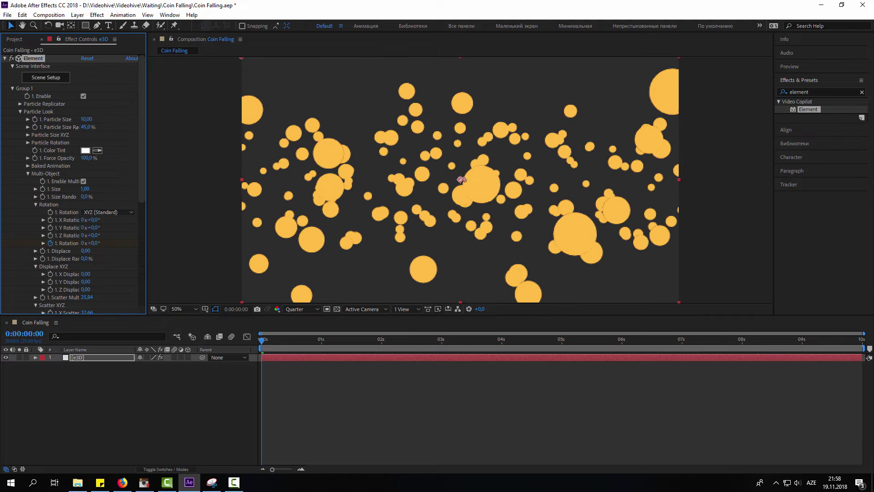
Animate the replicator's Y position so the coin field starts above the frame and falls through it.
click(20, 112)
click(20, 103)
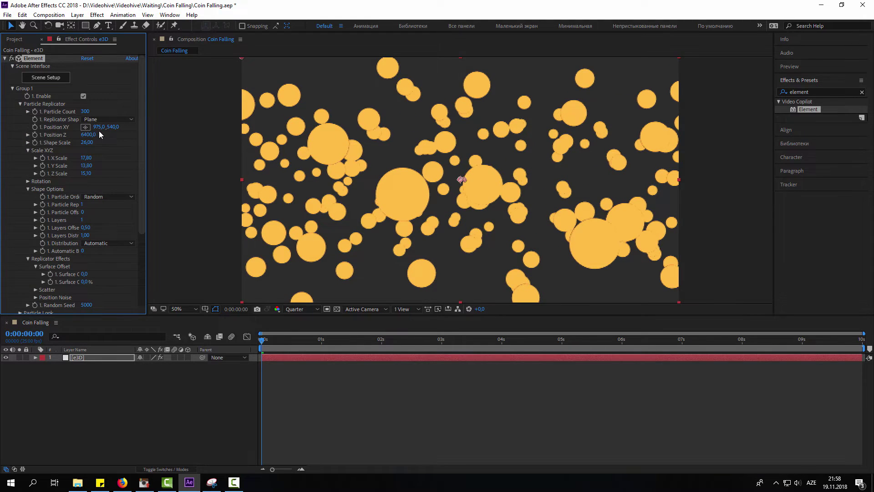
drag(111, 127, 73, 129)
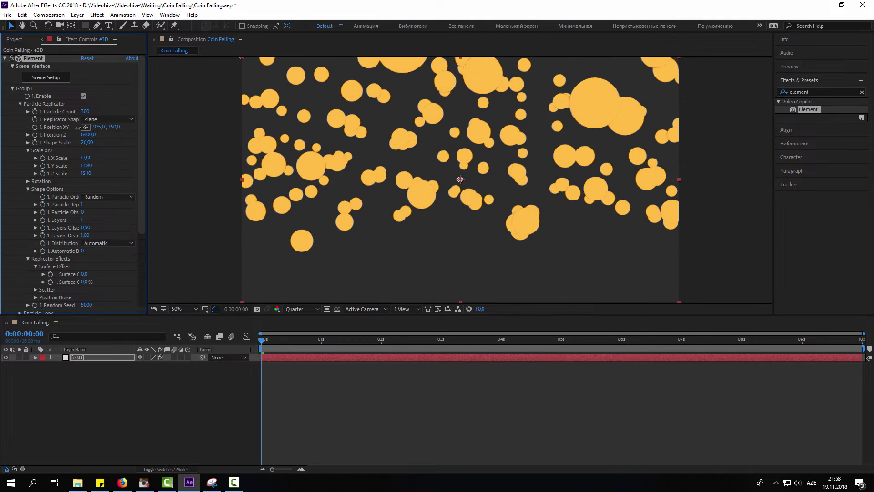
key(comma)
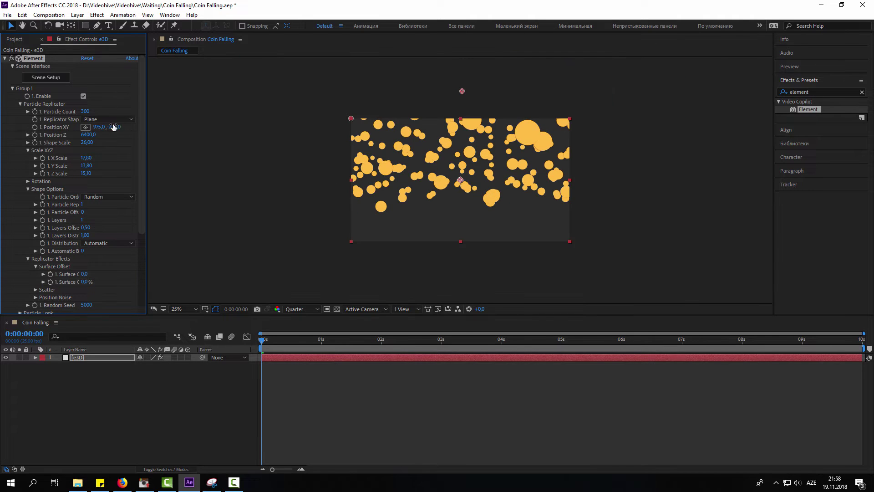
drag(101, 127, 67, 127)
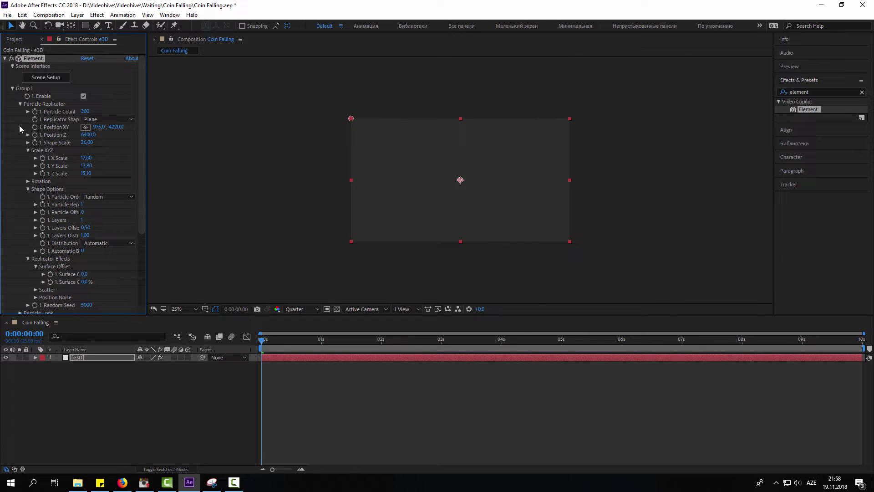
click(387, 342)
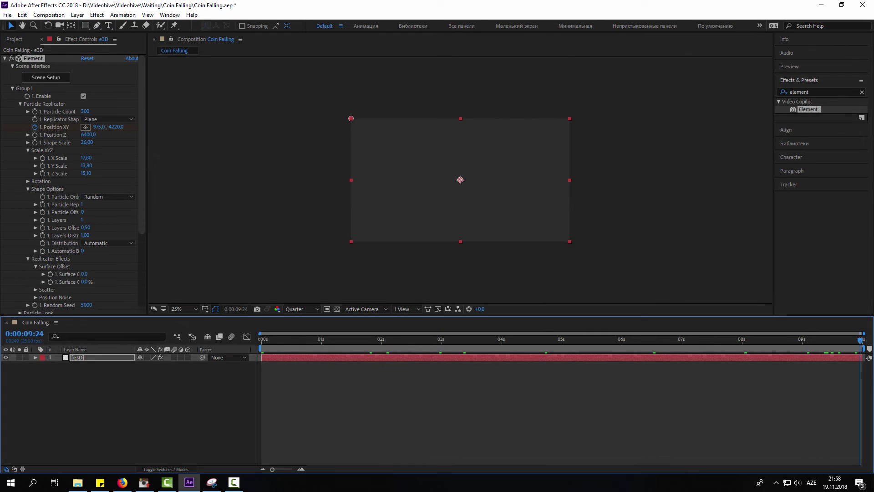
drag(116, 127, 472, 124)
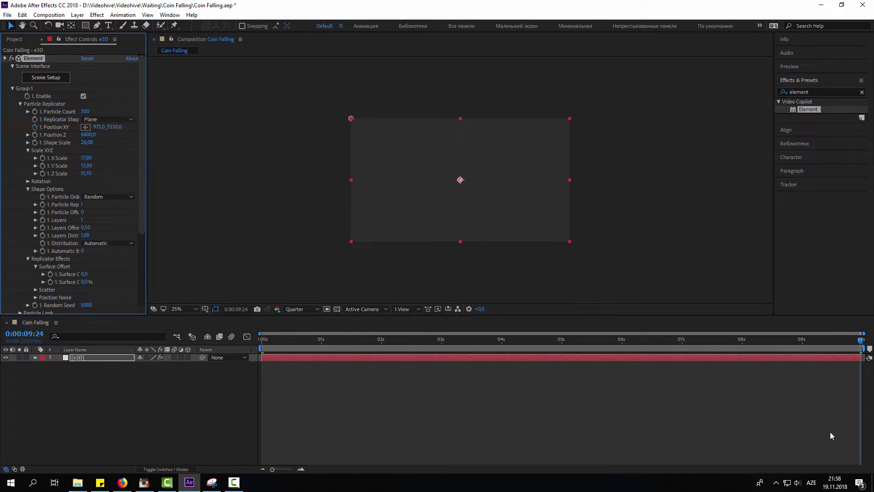
Fit the composition in view, check the fall near 7 seconds, and start editing Particle Count.
click(653, 382)
click(189, 309)
click(200, 151)
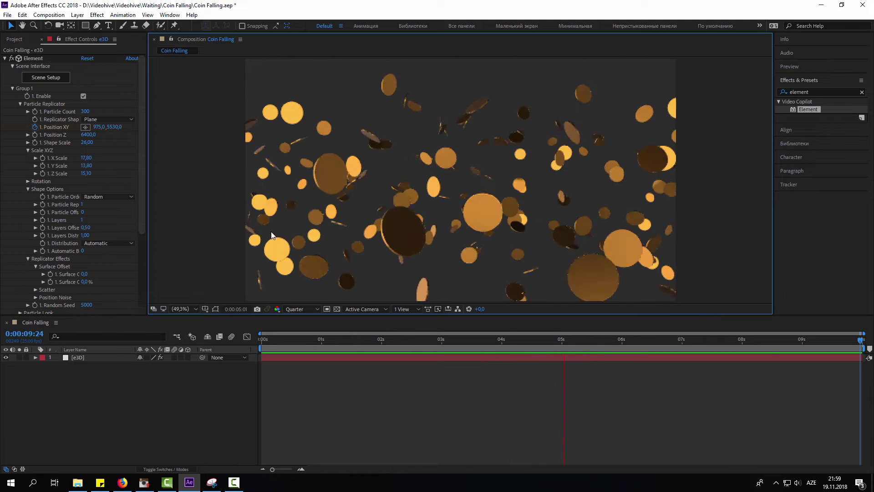
click(681, 345)
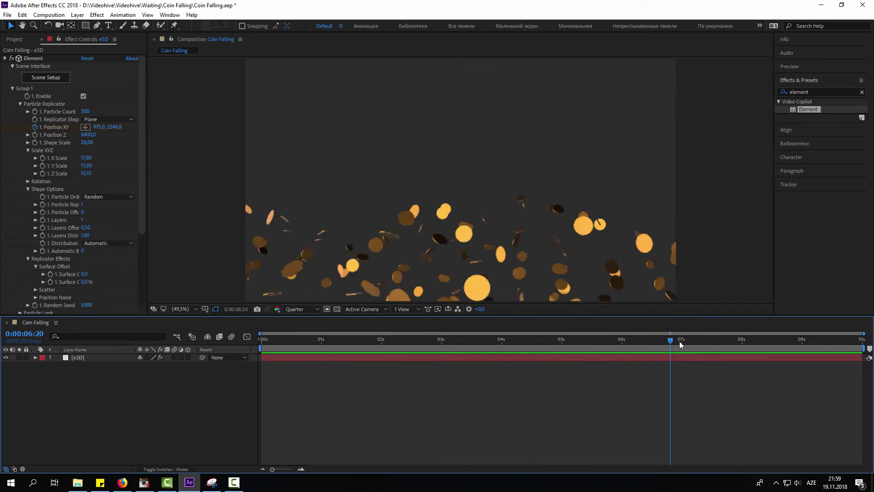
click(716, 345)
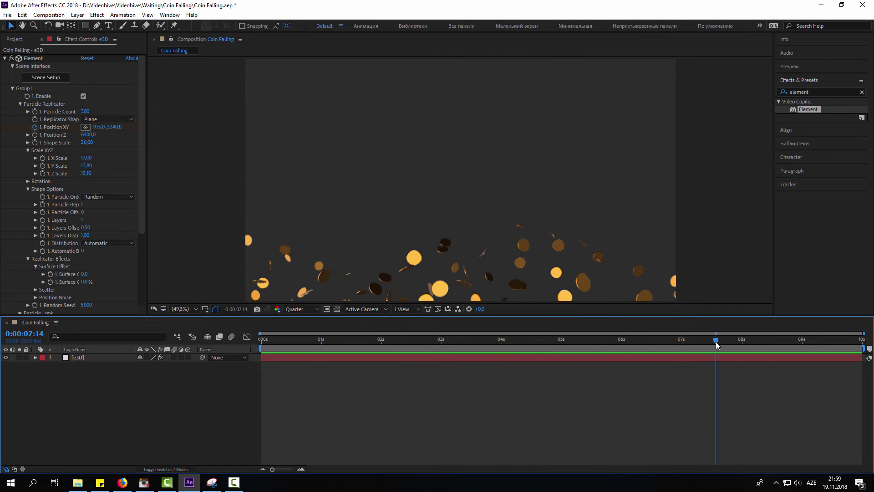
click(85, 112)
click(86, 112)
Set the Element particle count to 500.
text(0)
key(Return)
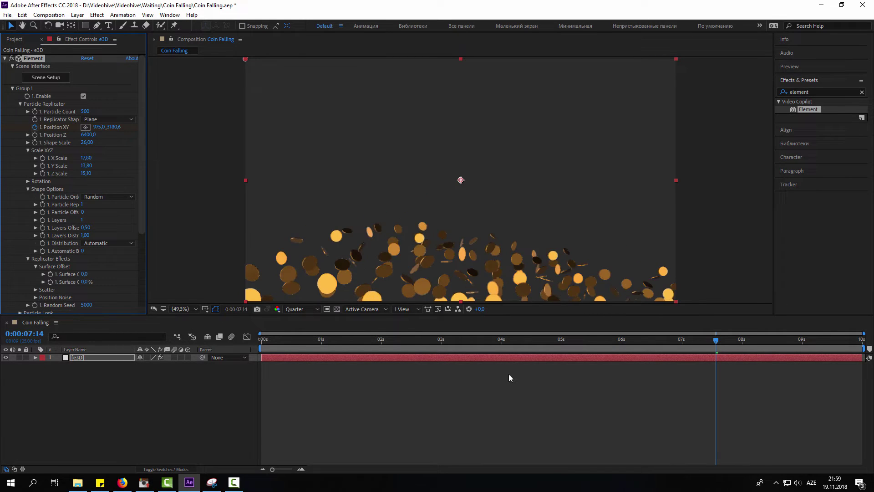
mouse_move(646, 347)
mouse_down()
mouse_move(464, 348)
mouse_move(535, 348)
mouse_up()
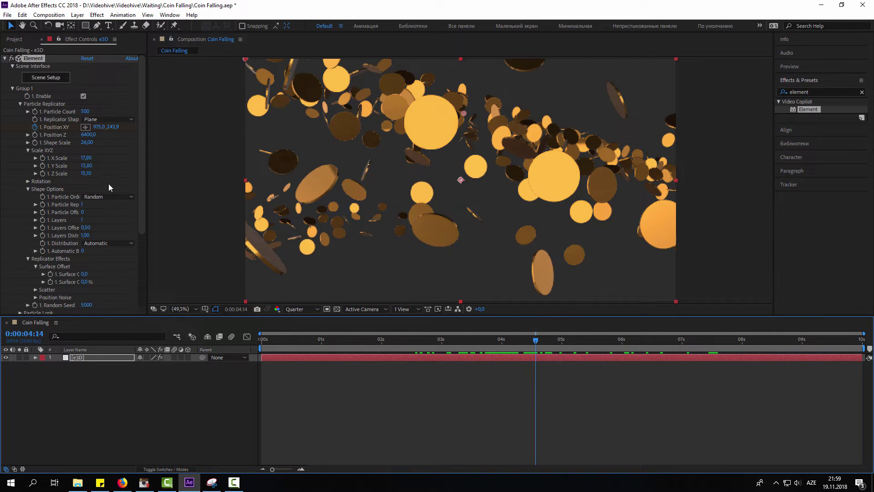
Keep X Scale at 17,80 and thin the coins' Z Scale down to 10.
drag(92, 158, 65, 159)
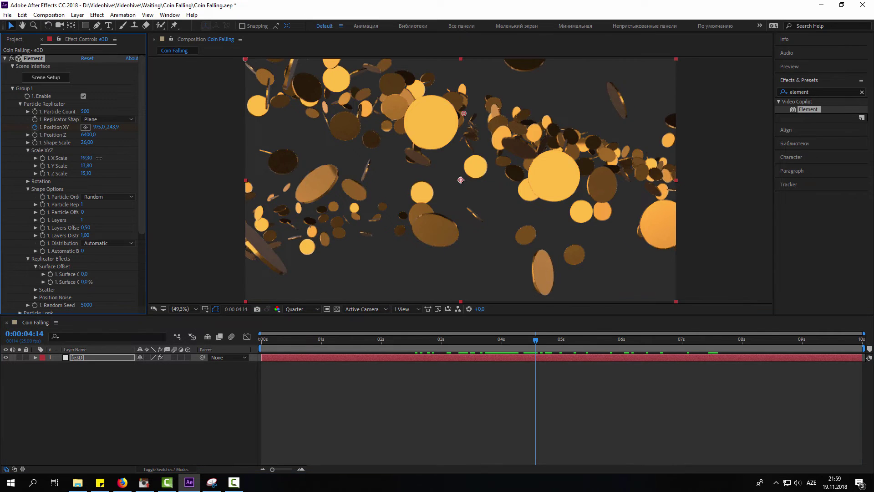
key(ctrl+z)
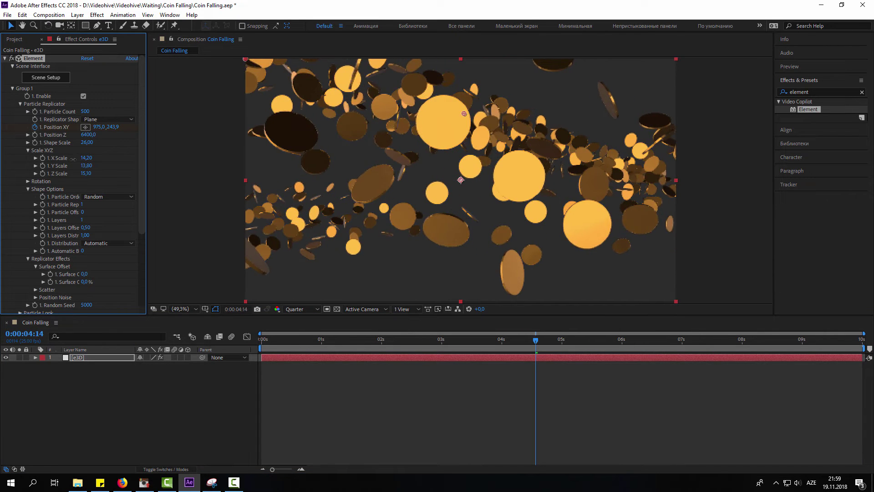
mouse_move(87, 173)
mouse_down()
mouse_move(75, 174)
mouse_move(140, 216)
mouse_up()
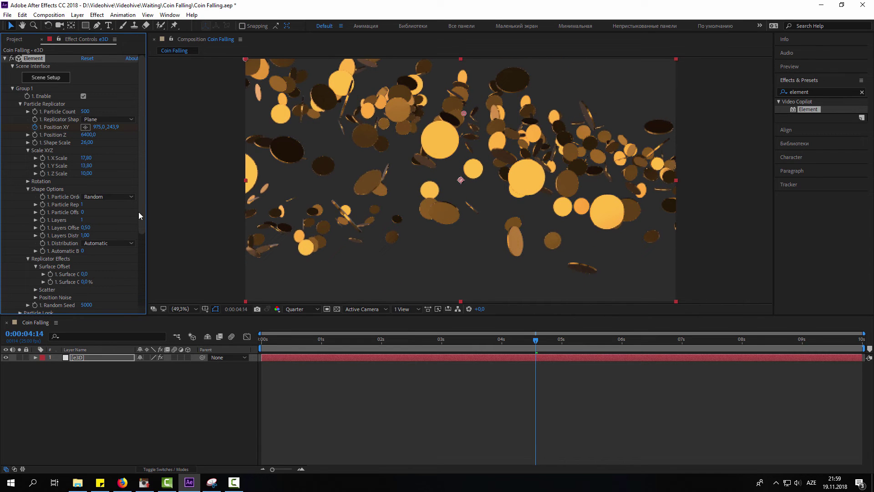
click(92, 119)
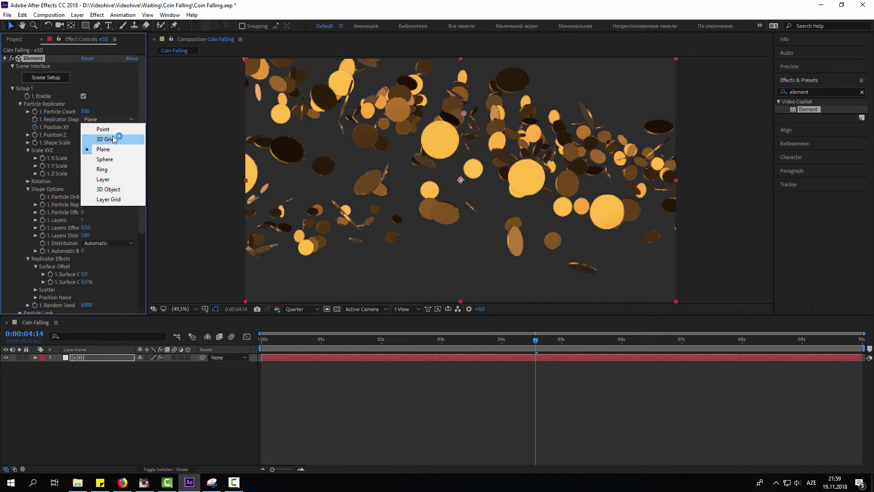
Switch the replicator shape to Sphere and scale it to X 10.40, Y 6.00, Z 0.
click(112, 161)
mouse_move(533, 348)
mouse_down()
mouse_move(864, 370)
mouse_move(198, 280)
mouse_up()
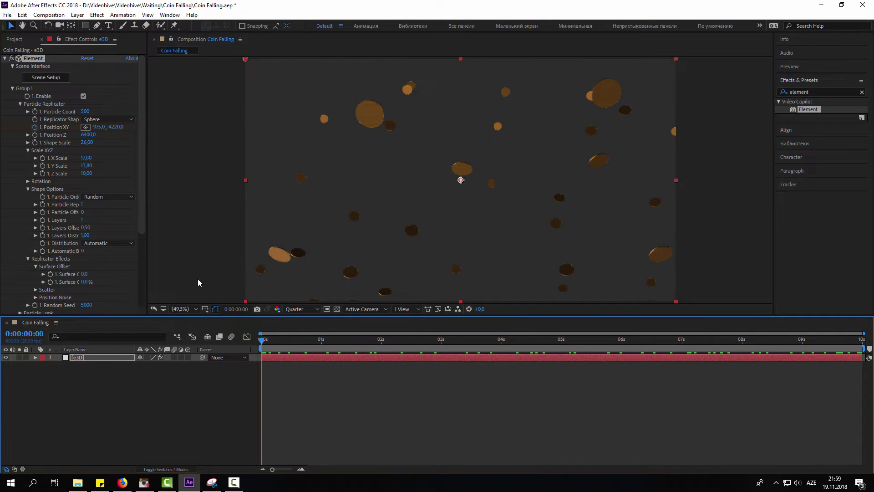
drag(296, 342, 417, 349)
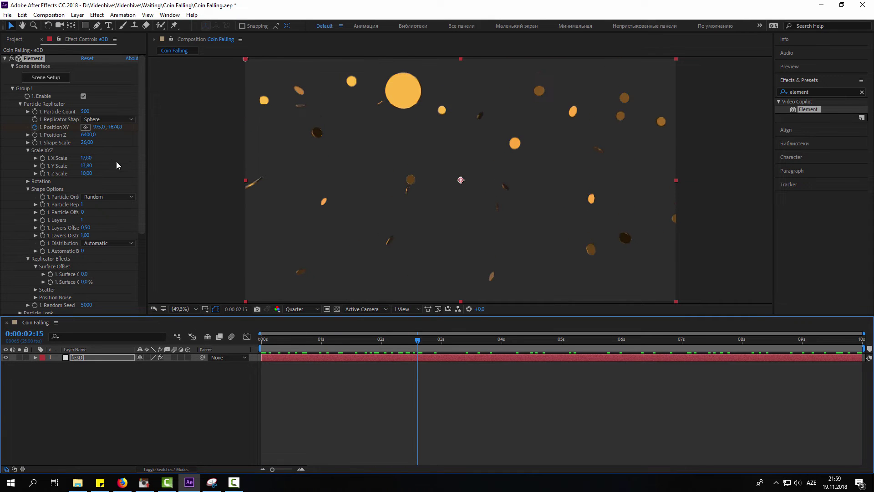
mouse_move(86, 158)
mouse_down()
mouse_move(76, 157)
mouse_move(81, 174)
mouse_move(58, 170)
mouse_up()
drag(417, 340, 803, 346)
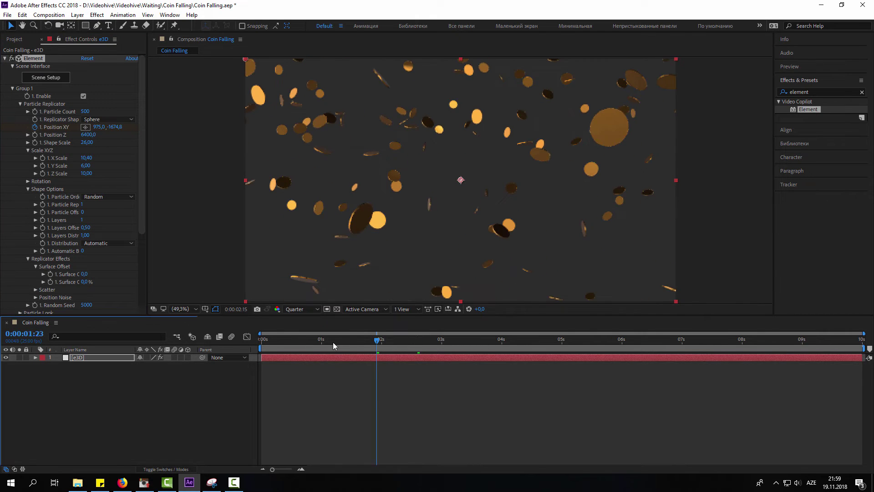
key(Home)
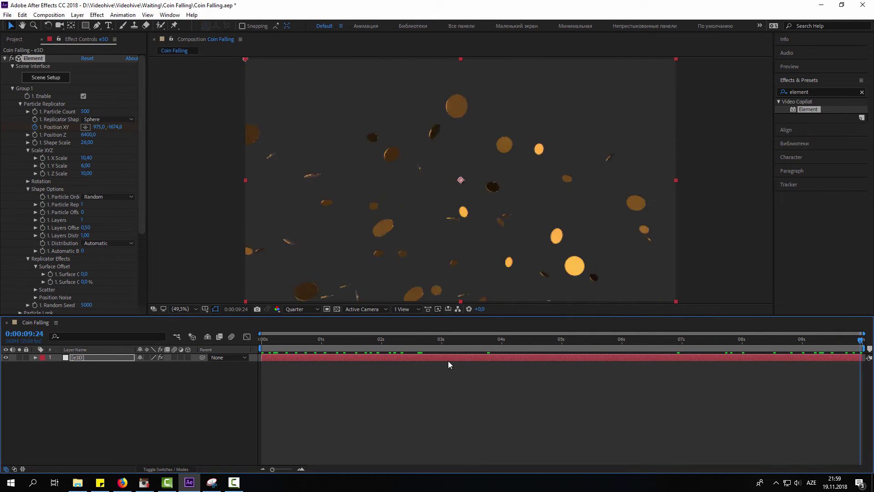
mouse_move(86, 173)
mouse_down()
mouse_move(30, 174)
mouse_move(116, 174)
mouse_up()
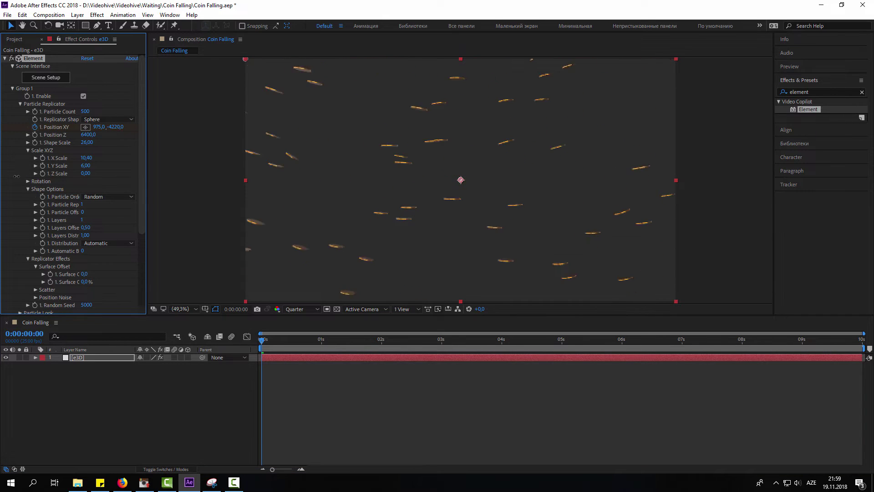
Raise the particle count to 800 and preview the denser coin rain at 50% zoom.
click(292, 340)
key(space)
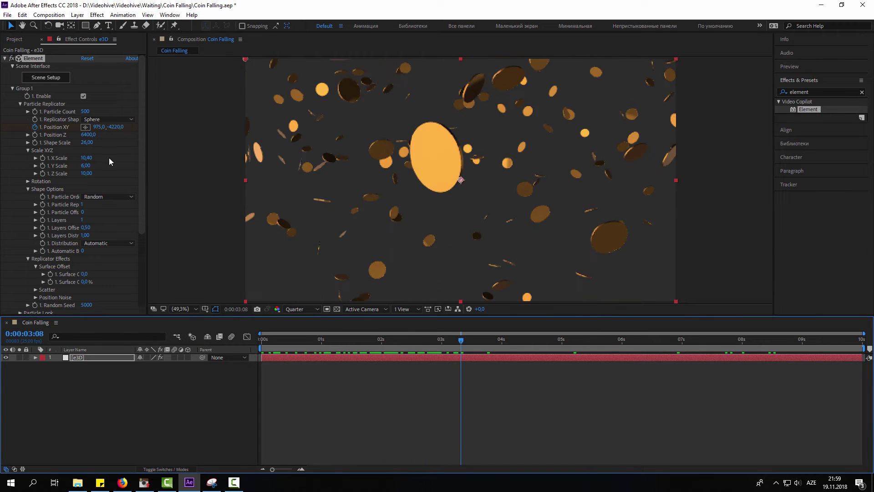
drag(85, 114, 85, 111)
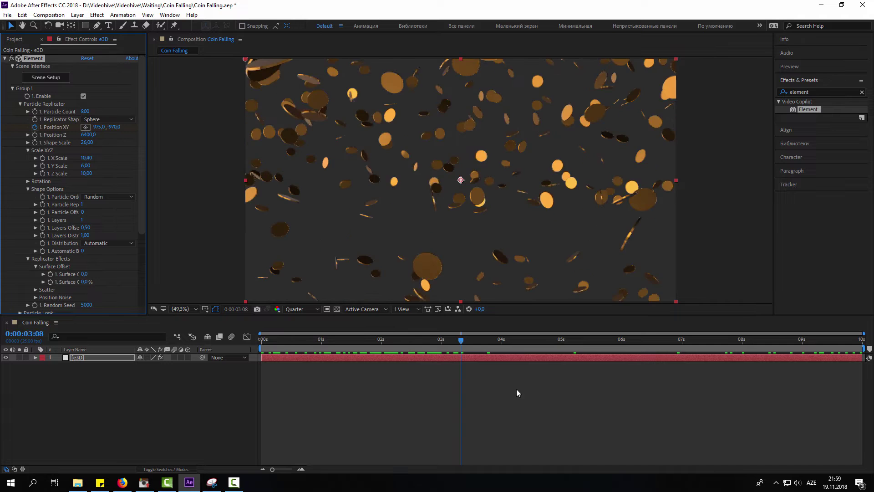
click(566, 434)
key(space)
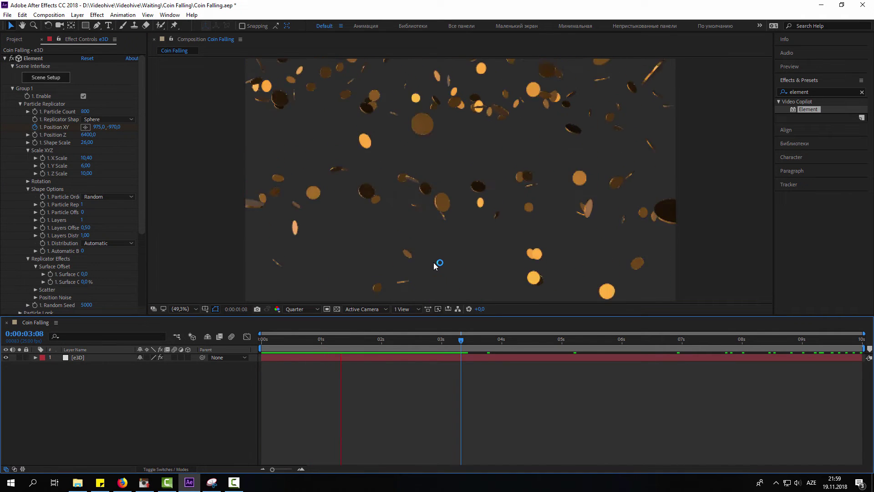
key(comma)
key(comma)
key(period)
key(period)
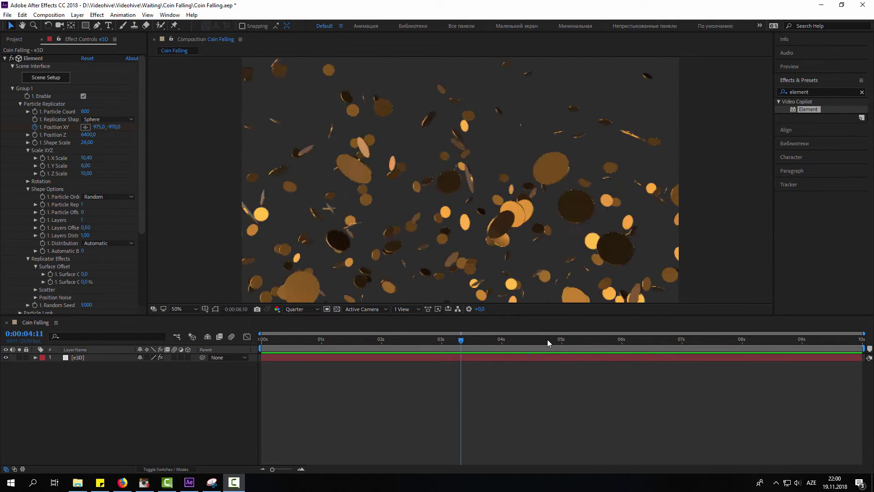
drag(387, 341, 365, 343)
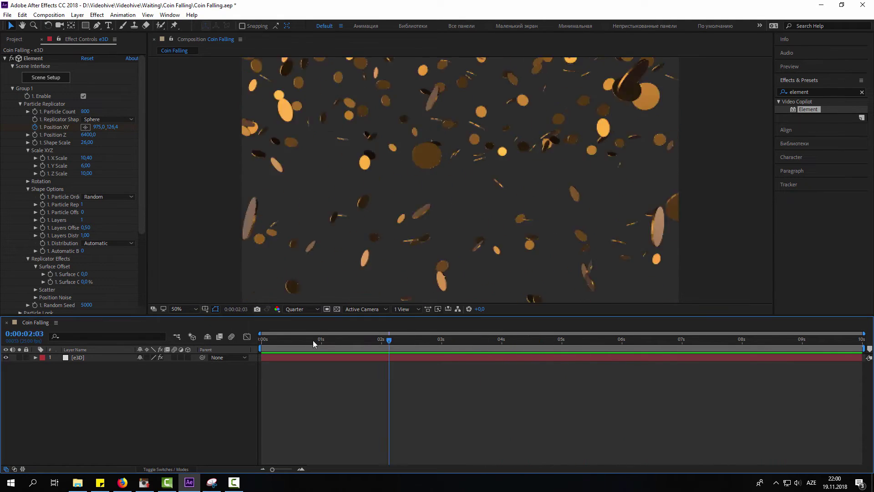
Move to the Particle Look settings and try a larger particle size, checking it at 3:08.
click(20, 105)
click(20, 111)
scroll(4, 155, down, 3)
scroll(4, 166, up, 3)
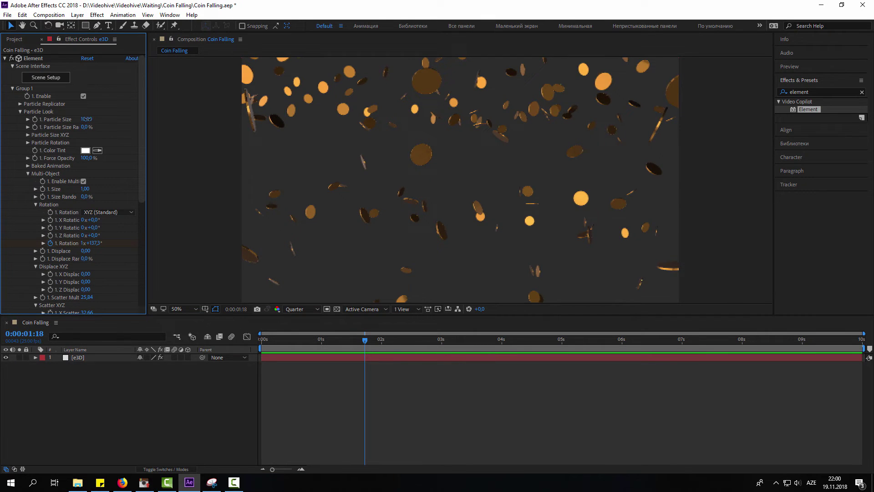
drag(87, 118, 113, 113)
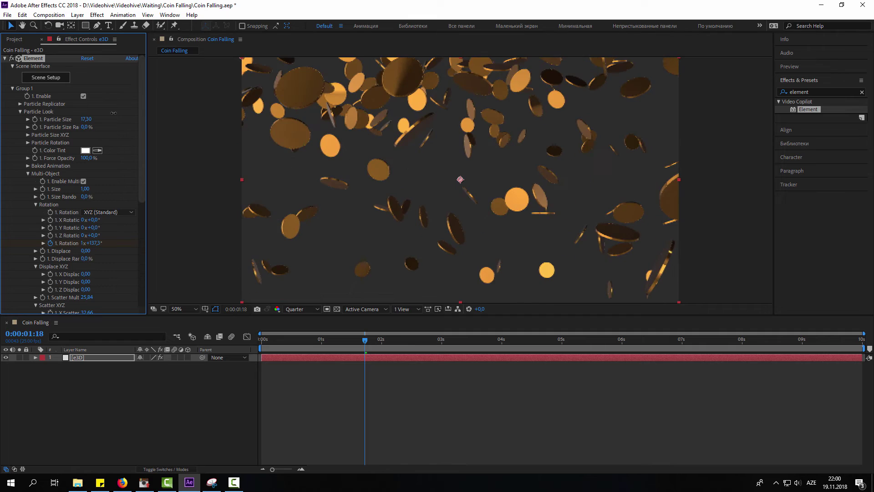
drag(349, 346, 633, 351)
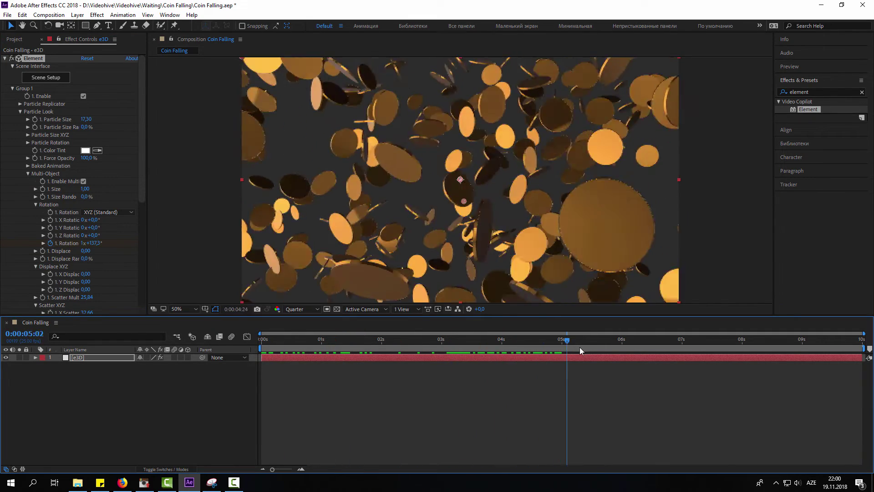
Set Particle Size to 10, after trying 8, and check the smaller coins along the timeline.
click(86, 119)
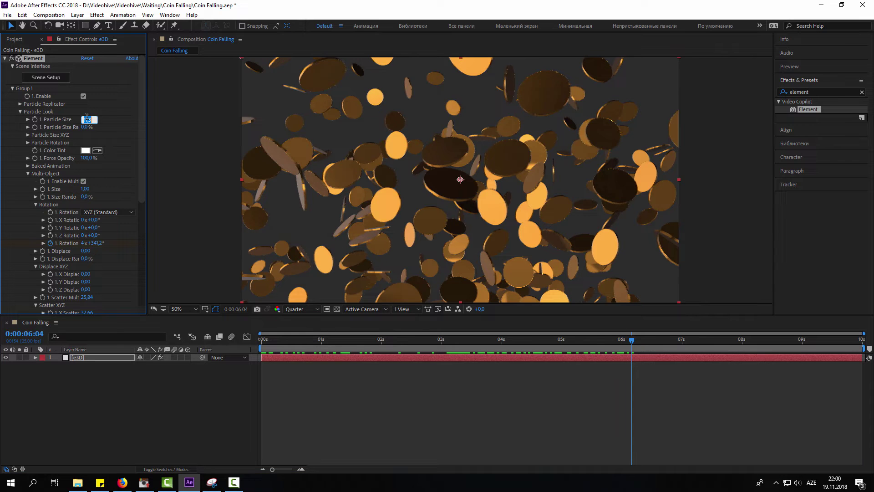
text(8)
key(Return)
click(554, 339)
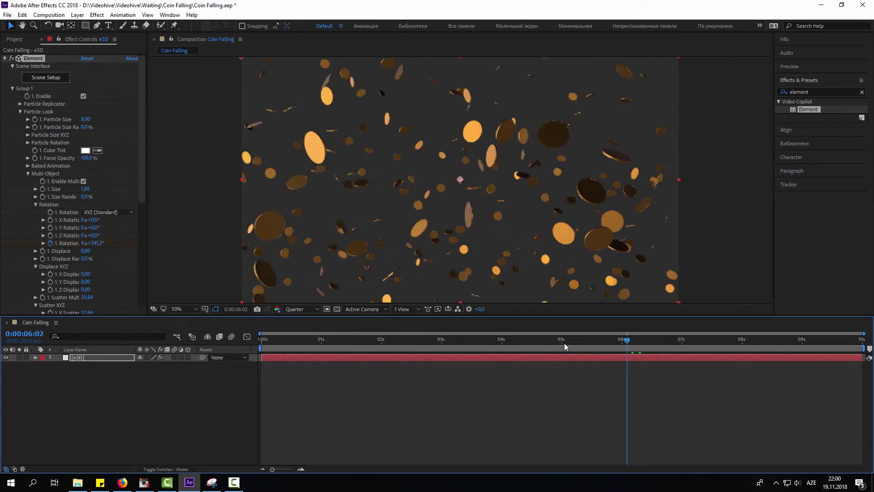
click(86, 120)
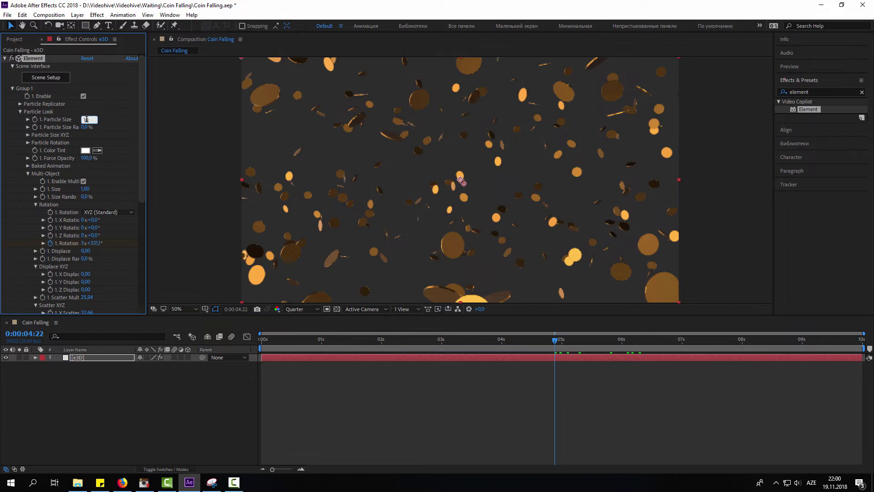
text(0)
key(Return)
drag(554, 341, 523, 340)
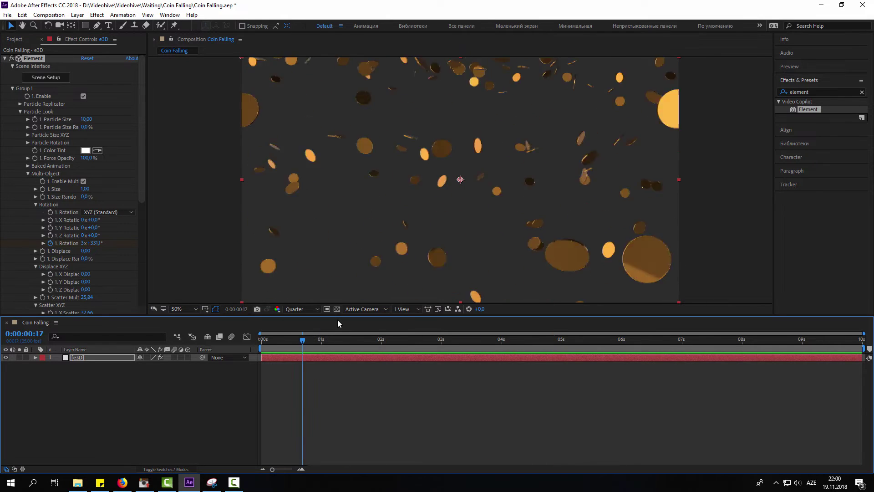
key(space)
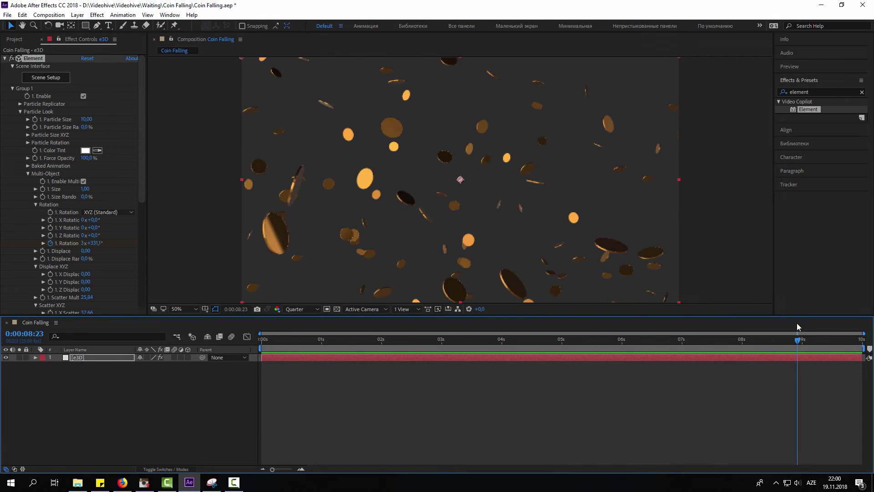
Scrub back and forth through the falling-coin animation, ending on the first frame.
drag(798, 327, 208, 324)
drag(353, 327, 826, 324)
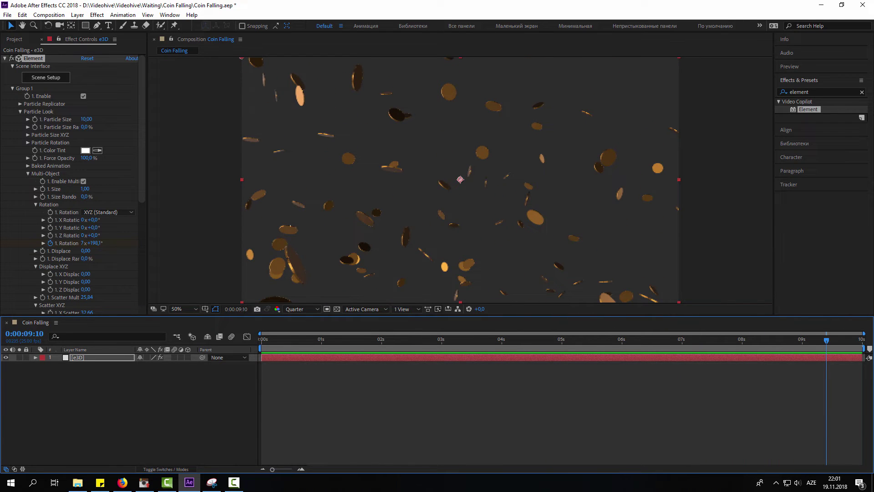
key(F10)
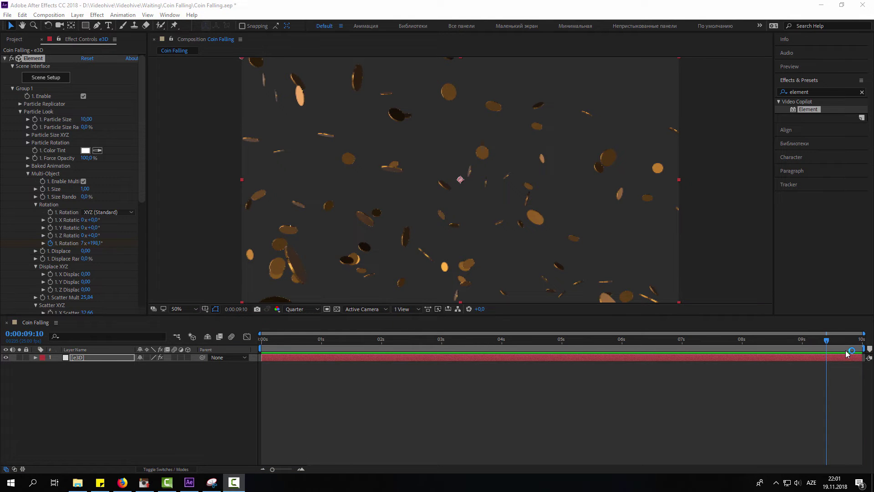
mouse_move(822, 343)
mouse_down()
mouse_move(264, 349)
mouse_move(495, 346)
mouse_up()
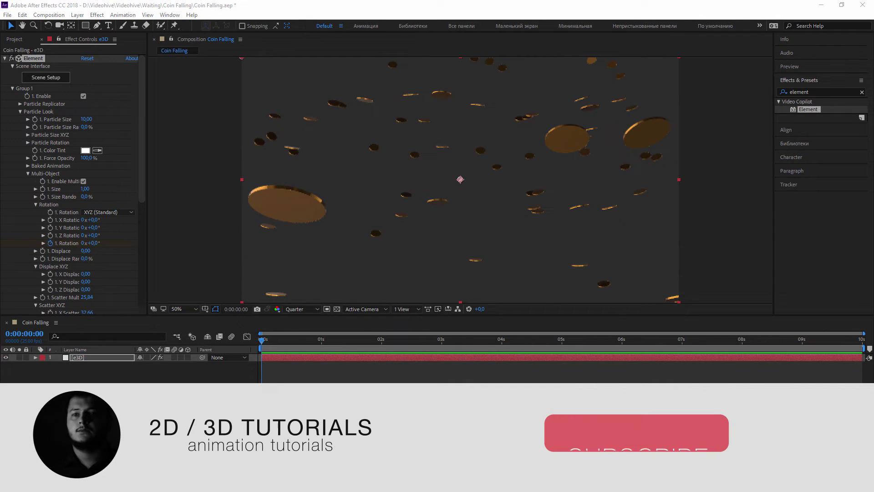
click(272, 341)
drag(272, 343, 304, 338)
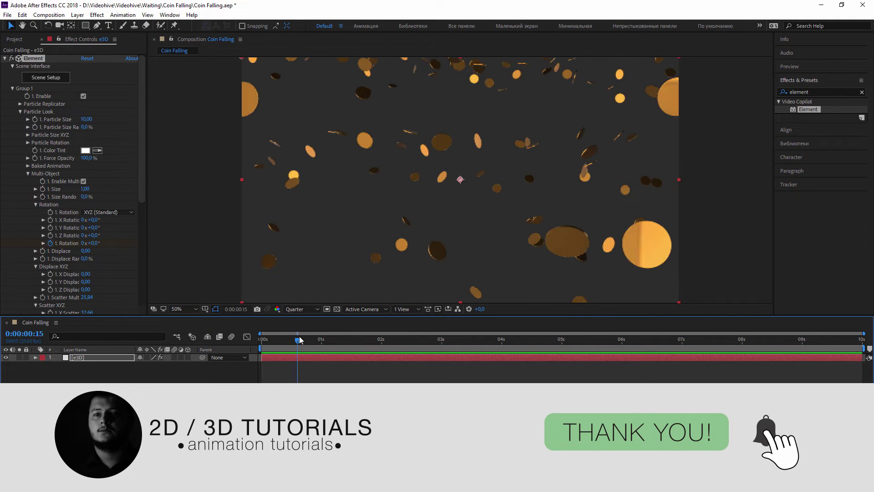
drag(303, 338, 817, 337)
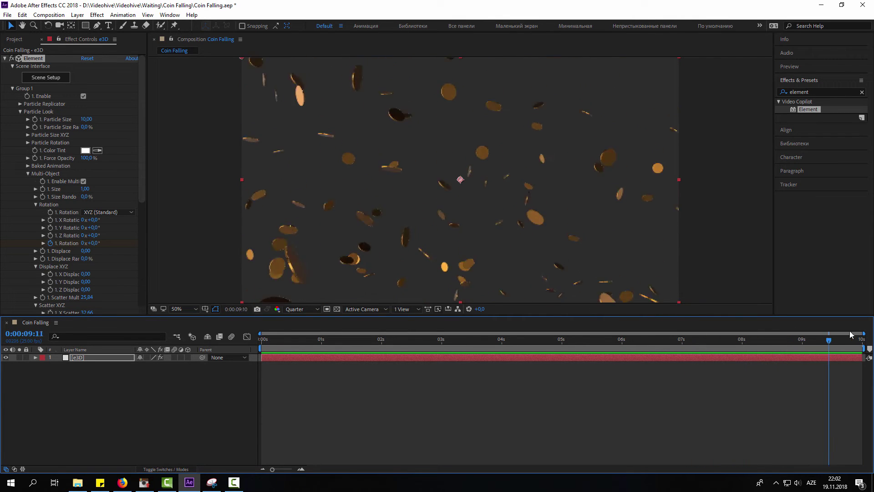
drag(753, 331, 236, 322)
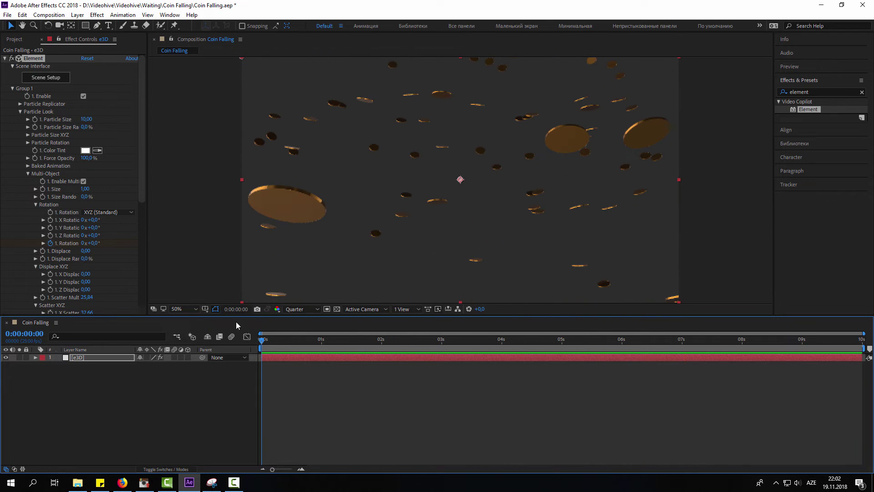
Set the first Position XY keyframe to Y -5530, push the last keyframe lower, and preview.
click(20, 113)
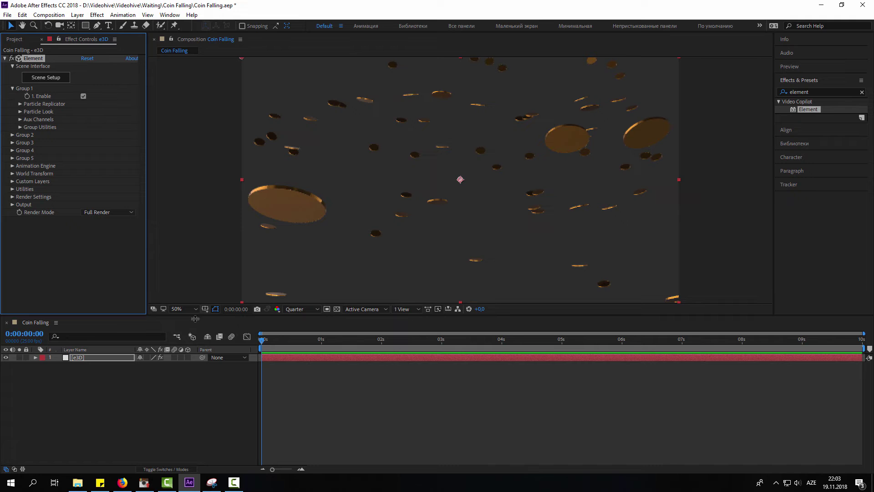
key(u)
click(146, 399)
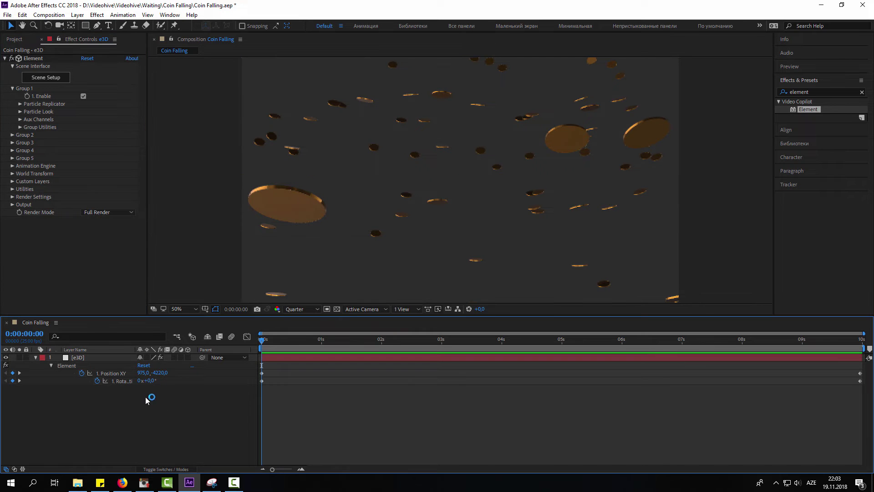
mouse_move(160, 373)
mouse_down()
mouse_move(68, 372)
mouse_move(106, 374)
mouse_up()
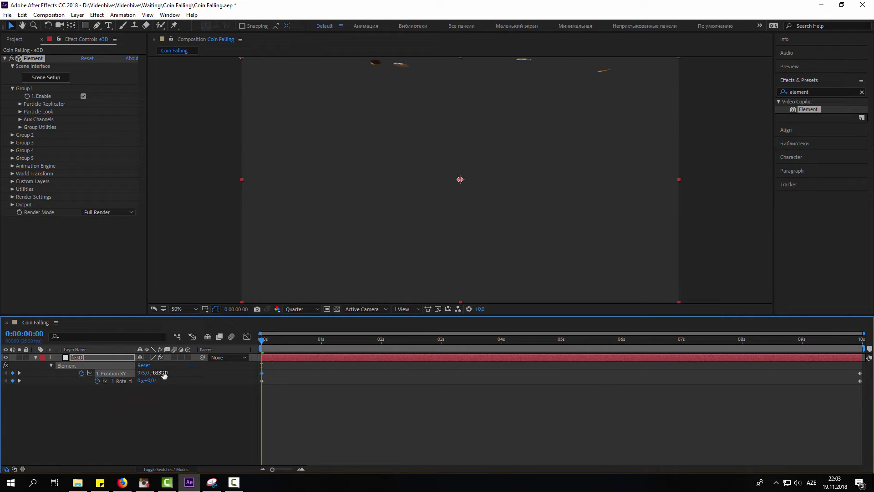
drag(265, 345, 861, 339)
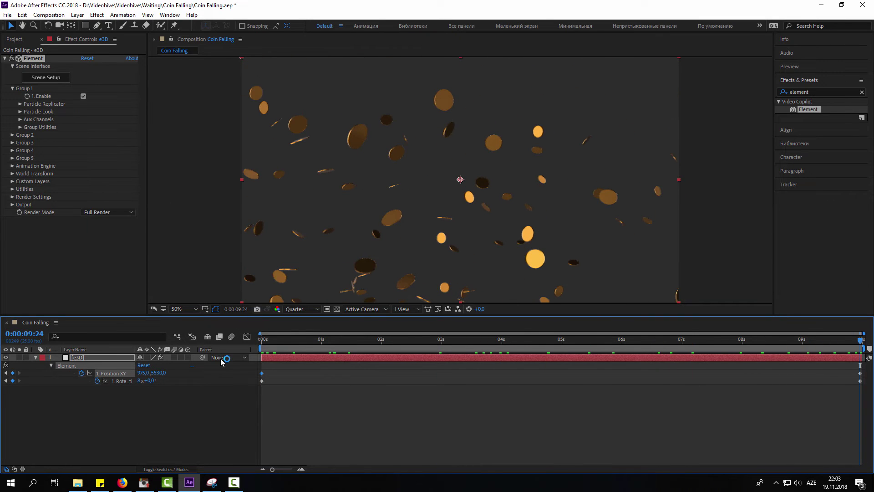
drag(159, 374, 351, 367)
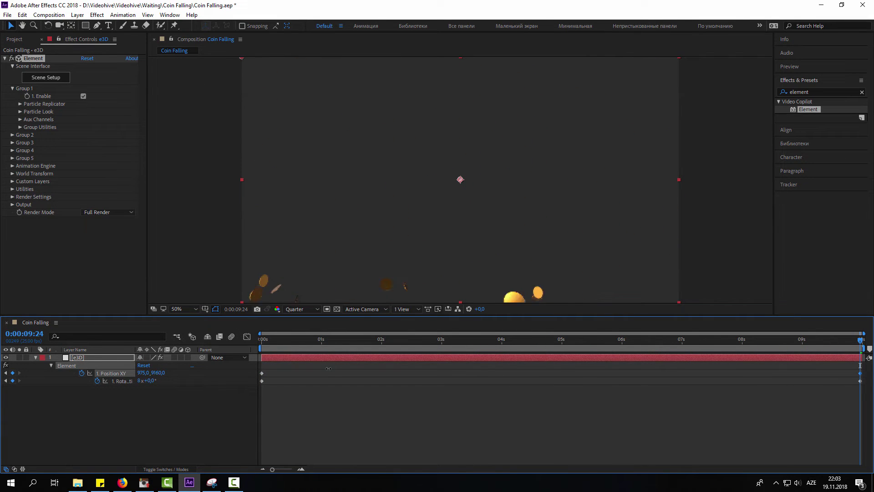
key(space)
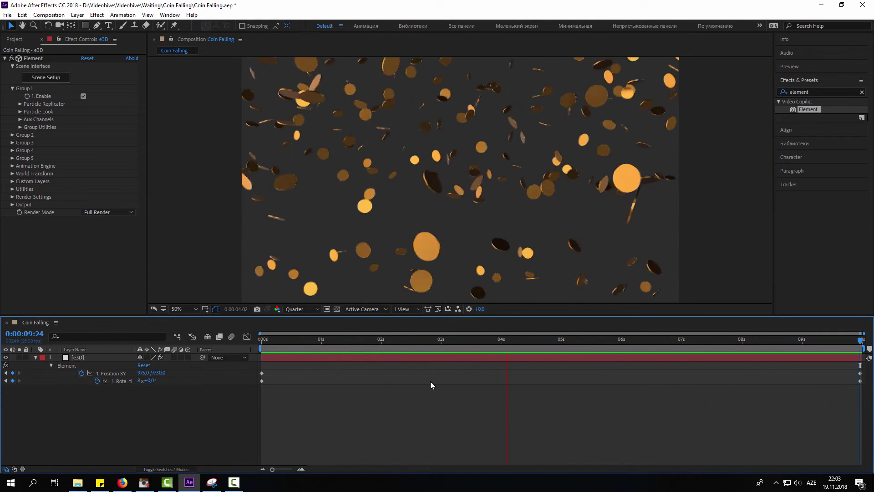
Set the preview resolution to Full and inspect the coins mid-animation.
click(337, 309)
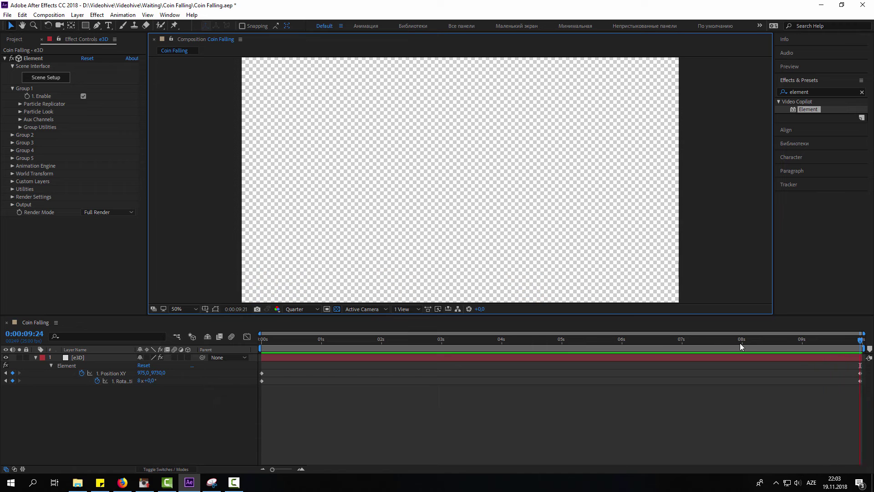
click(337, 309)
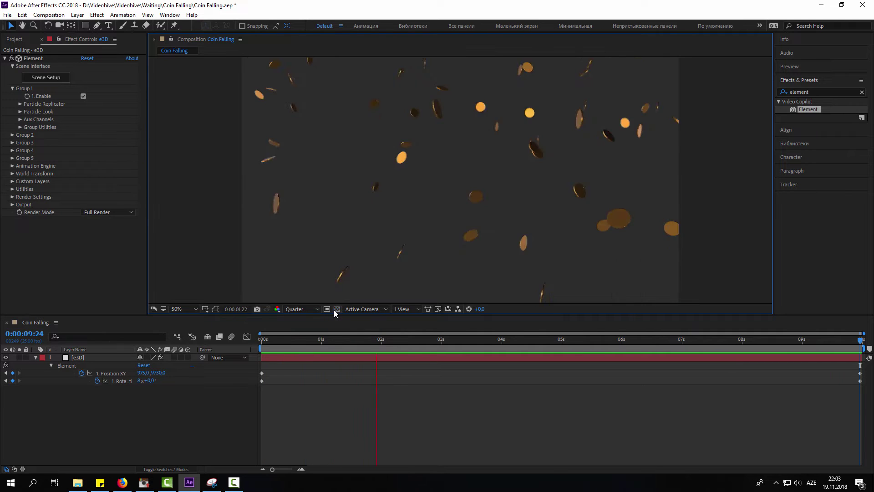
click(302, 310)
click(305, 333)
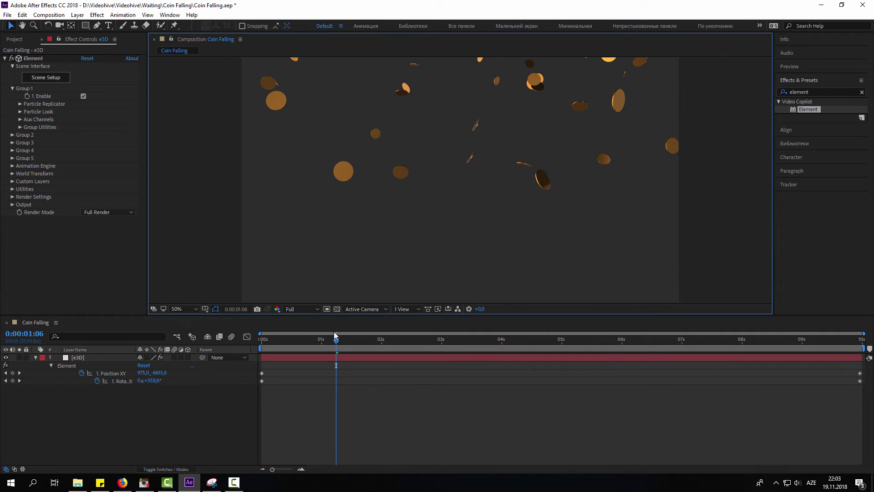
drag(336, 345, 556, 346)
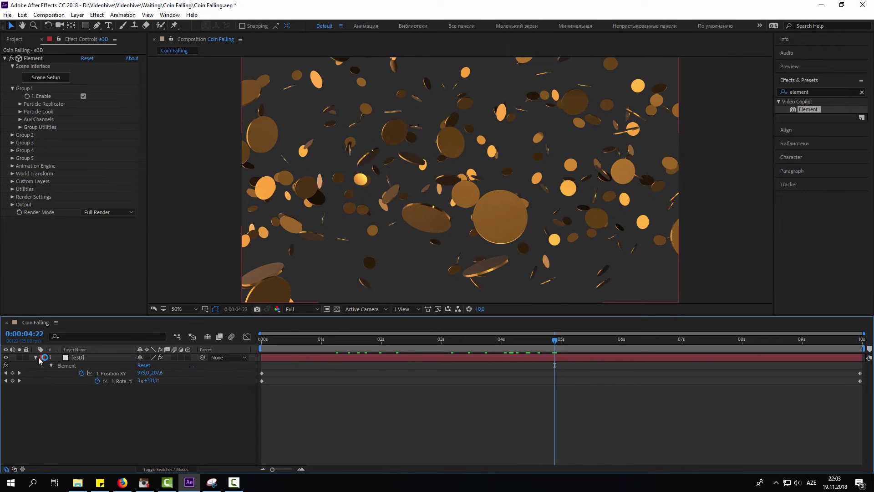
key(u)
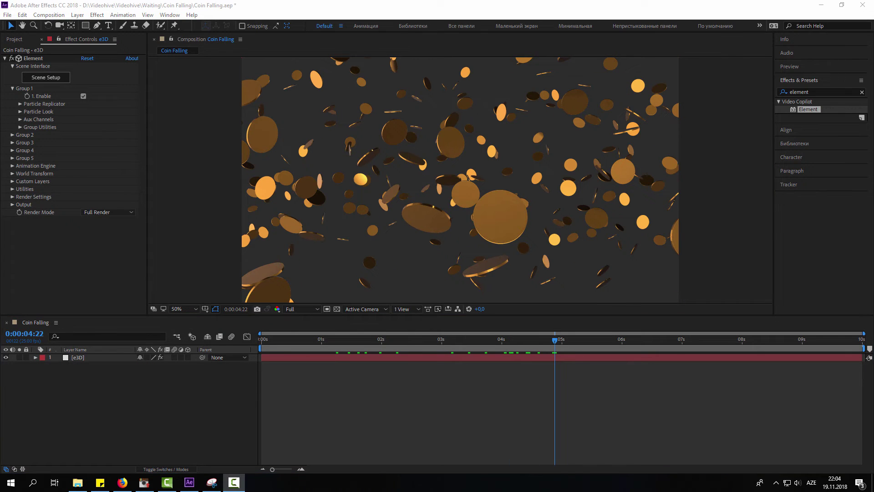
Select the e3D layer and expand Element's Render Settings > Lighting group.
click(583, 339)
key(Home)
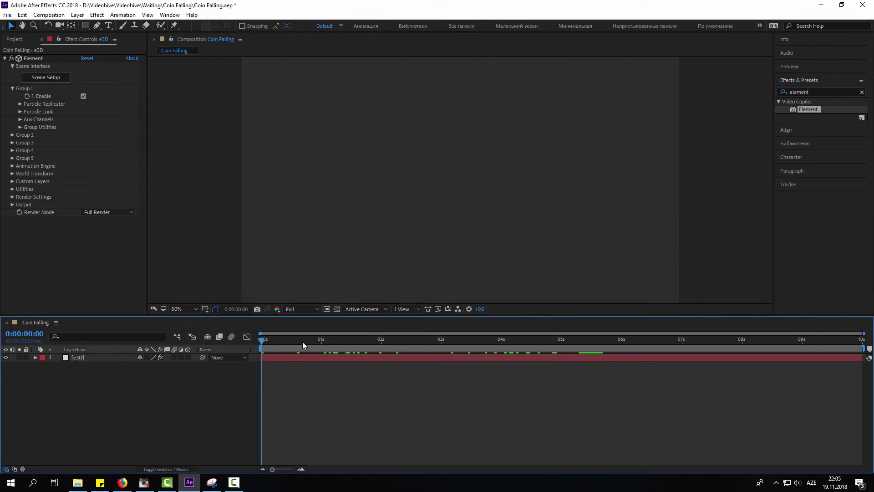
click(434, 340)
click(112, 357)
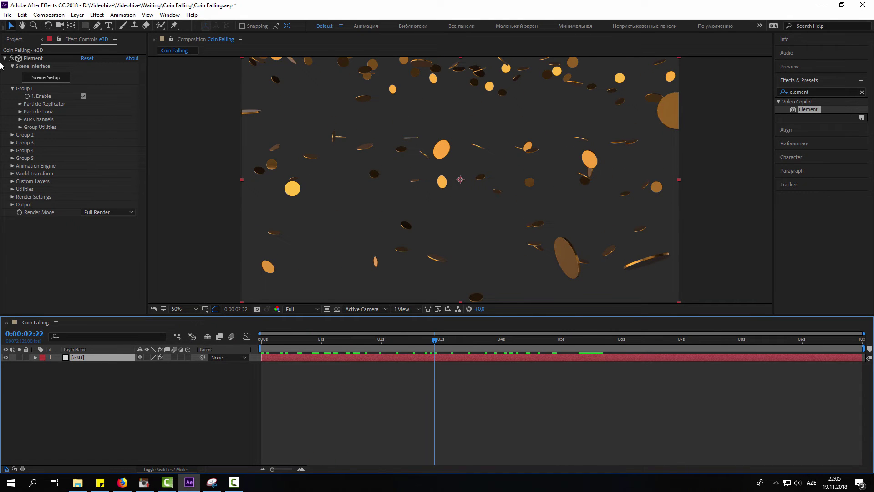
click(12, 197)
click(20, 212)
drag(318, 340, 507, 341)
Add a new camera with default settings and a new Null Object layer.
right_click(110, 404)
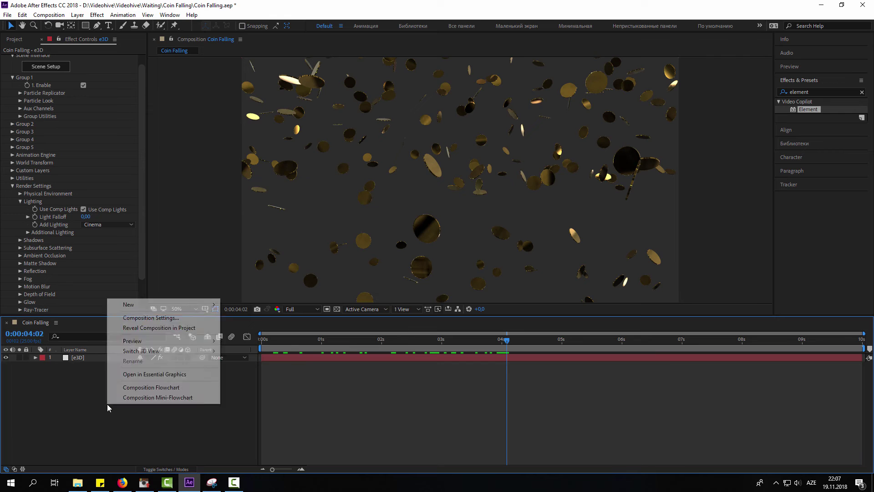
mouse_move(211, 305)
click(245, 347)
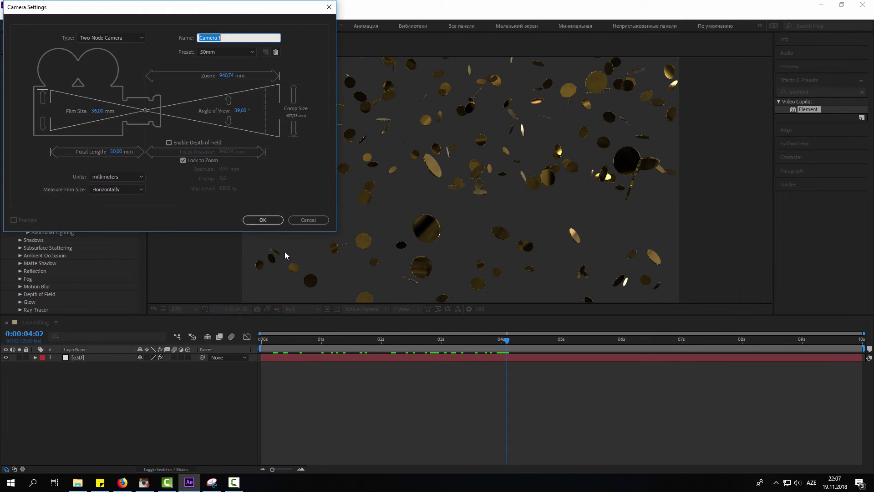
click(262, 219)
right_click(126, 391)
mouse_move(214, 287)
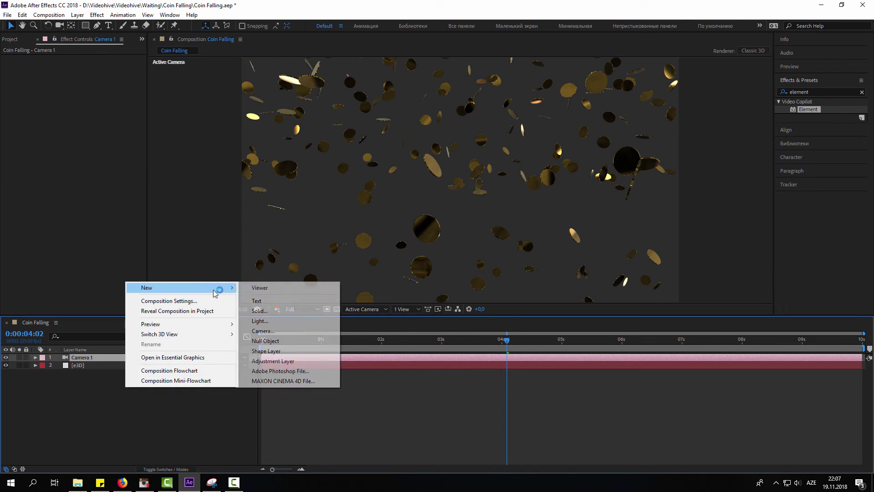
click(249, 341)
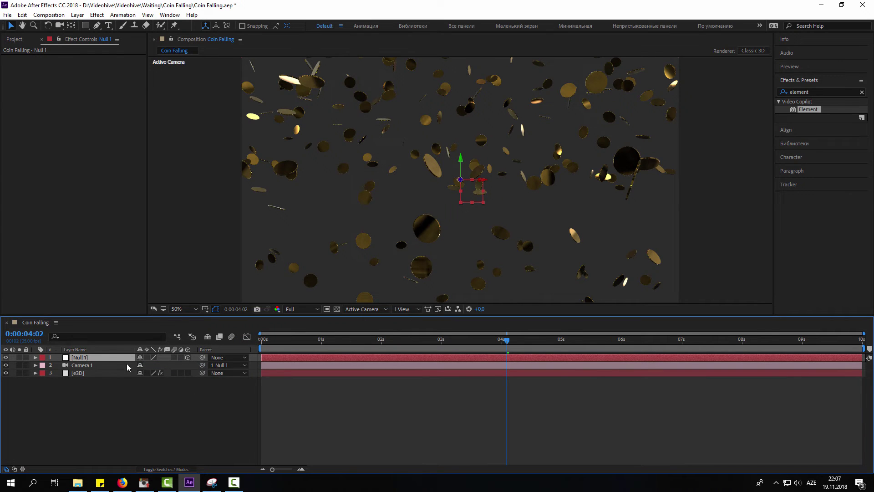
Move the null 1617 units deeper in Z and preview the camera travelling through the coins.
key(p)
drag(176, 366, 822, 349)
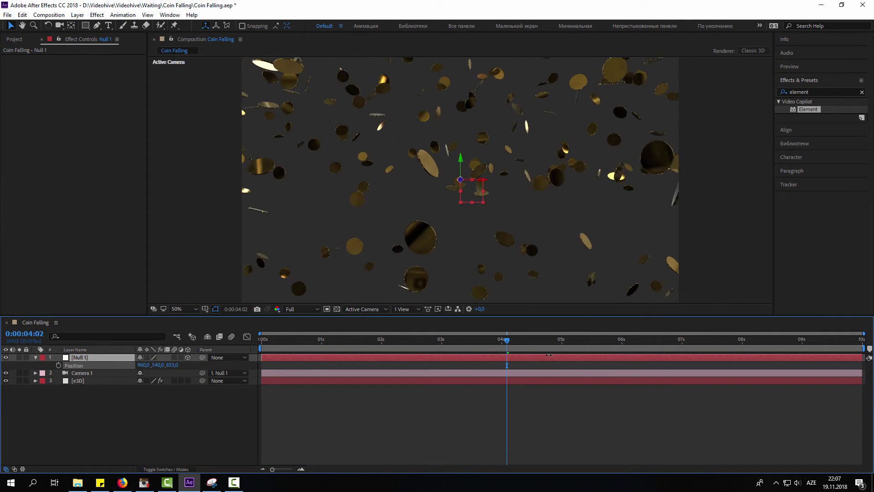
key(space)
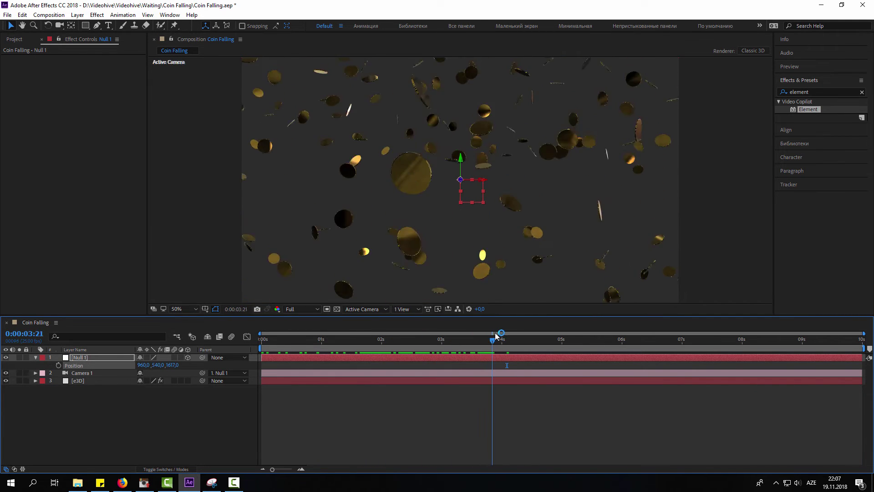
Turn on Depth of Field in Camera 1's options.
click(35, 357)
click(35, 365)
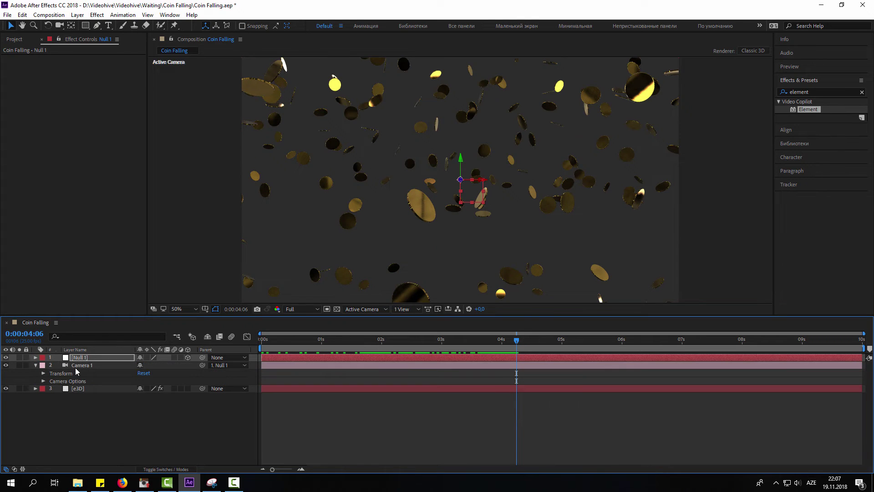
click(43, 381)
click(141, 376)
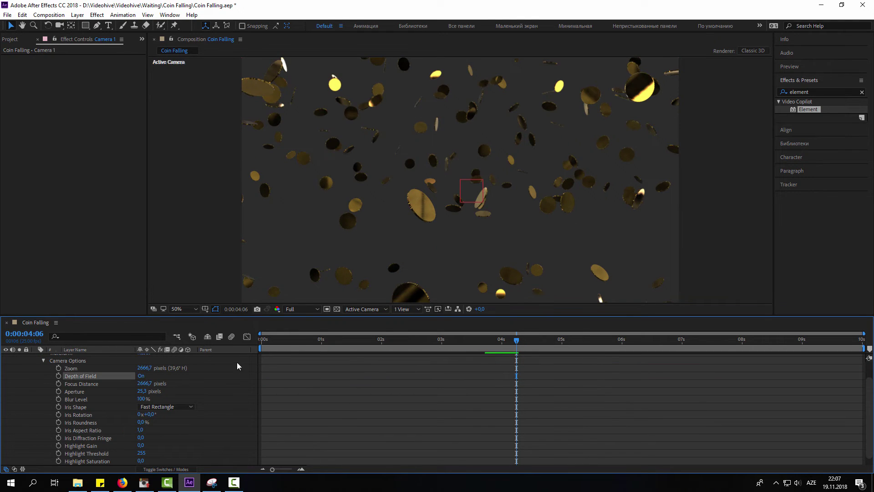
Drop the preview resolution to Third and raise the camera's Focus Distance to 7534,7 pixels.
click(315, 310)
click(307, 351)
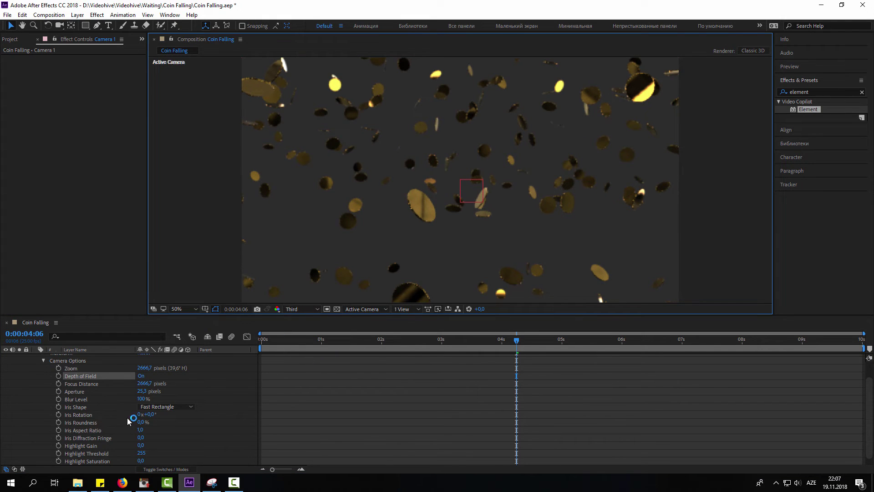
mouse_move(145, 383)
mouse_down()
mouse_move(168, 383)
mouse_move(150, 392)
mouse_move(192, 384)
mouse_up()
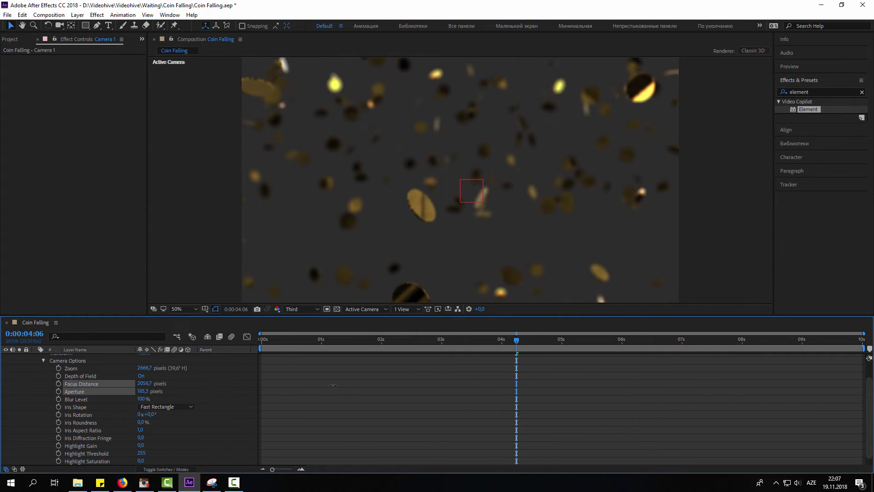
drag(129, 382, 179, 383)
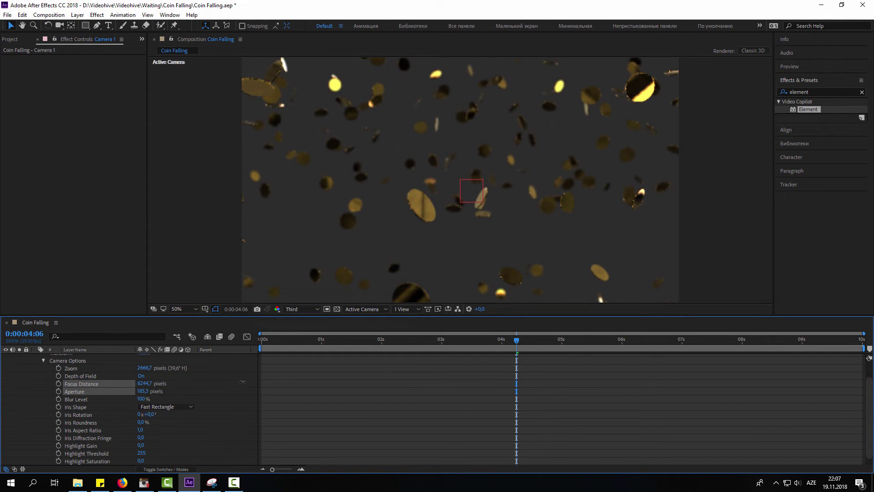
mouse_move(278, 382)
mouse_down()
mouse_move(465, 352)
mouse_move(463, 340)
mouse_move(574, 340)
mouse_up()
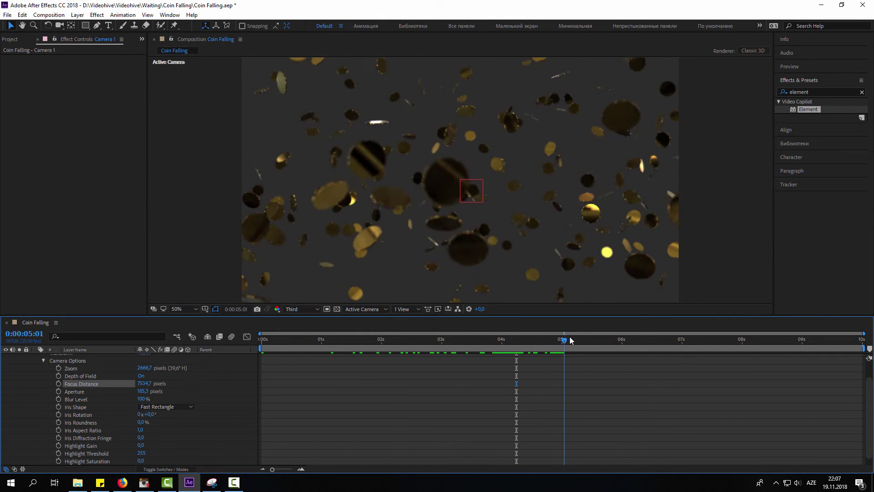
Preview the coin fall at Full resolution, then collapse Camera 1's properties.
click(306, 312)
click(339, 328)
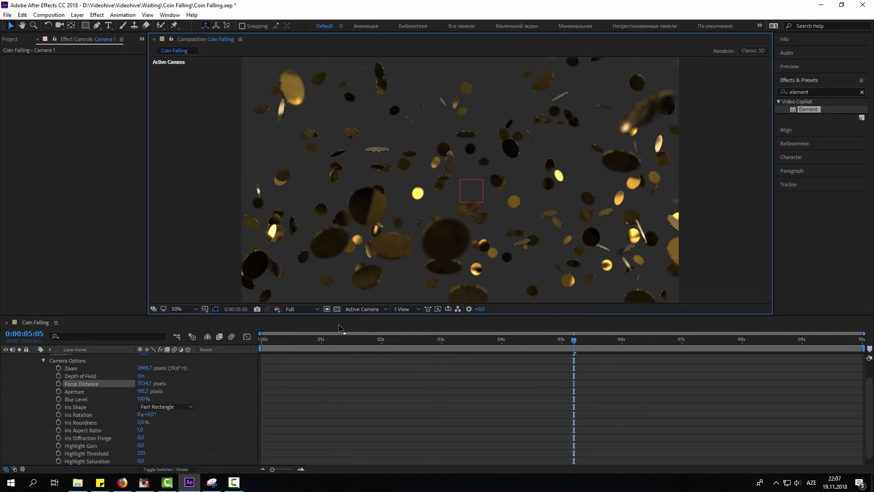
drag(596, 340, 728, 343)
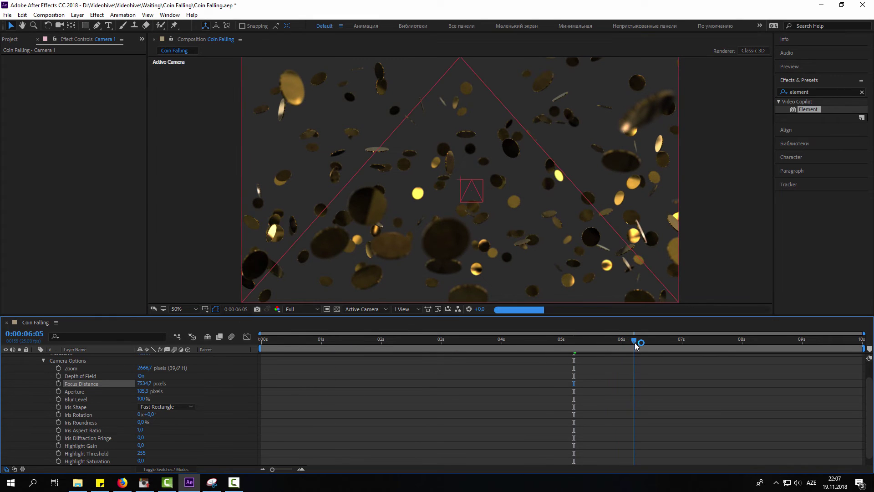
key(space)
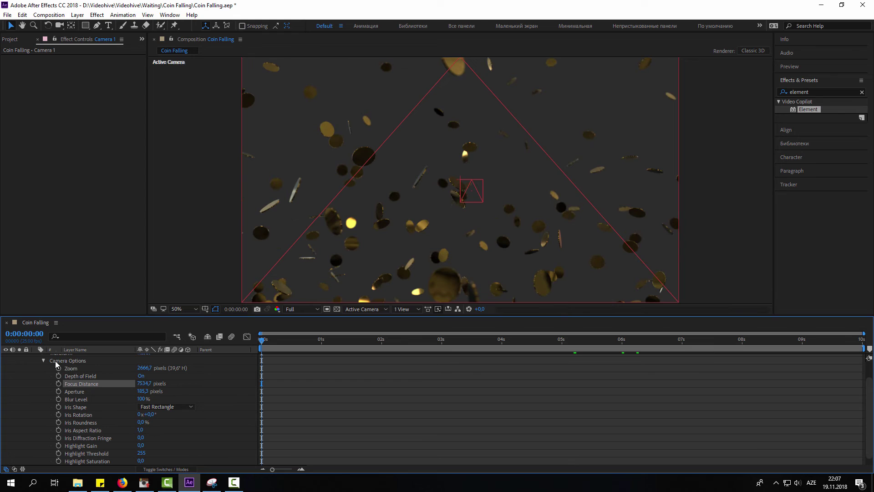
key(space)
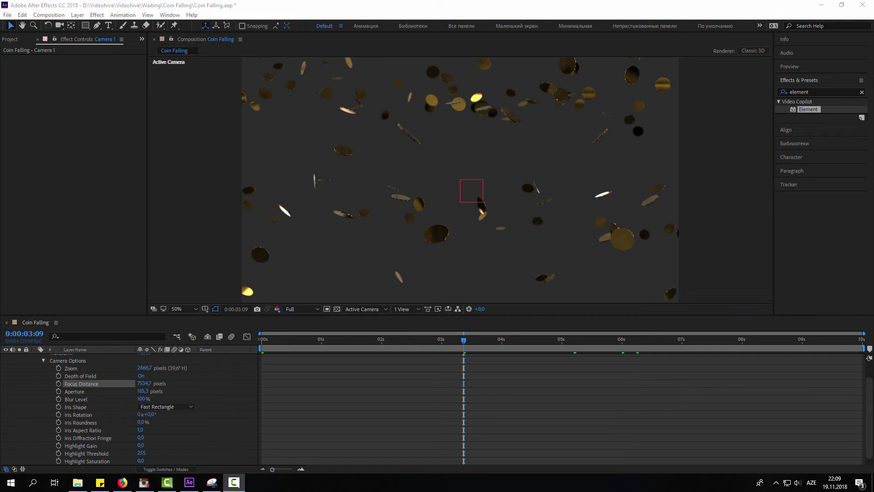
drag(456, 332, 290, 340)
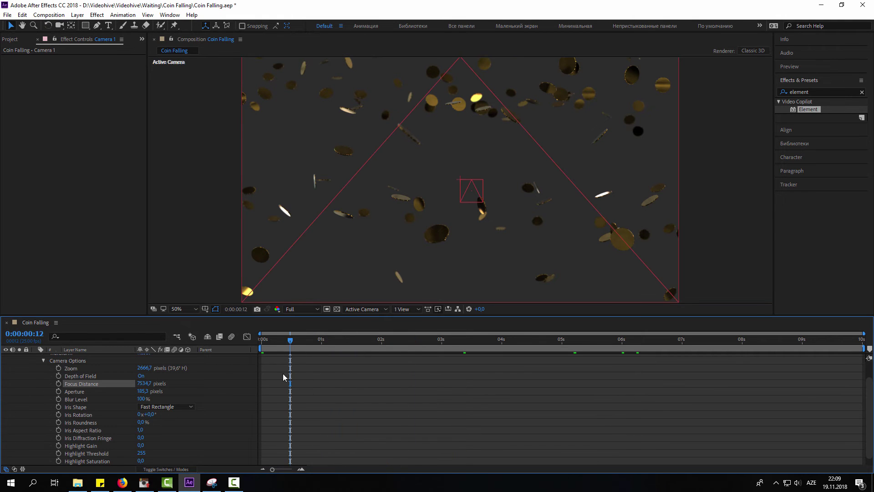
scroll(161, 386, up, 3)
click(40, 367)
Create a light grey 1920×1080 solid named BG beneath the coin layer.
click(102, 405)
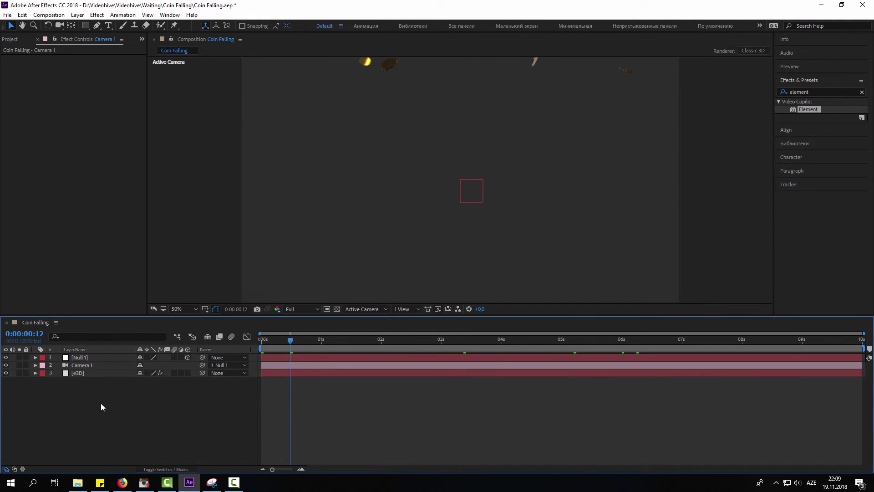
right_click(102, 405)
mouse_move(211, 309)
click(235, 327)
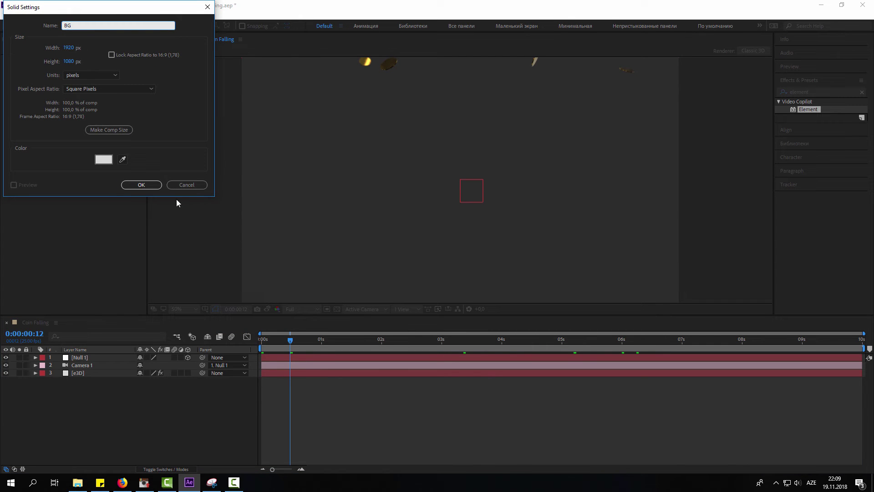
click(141, 185)
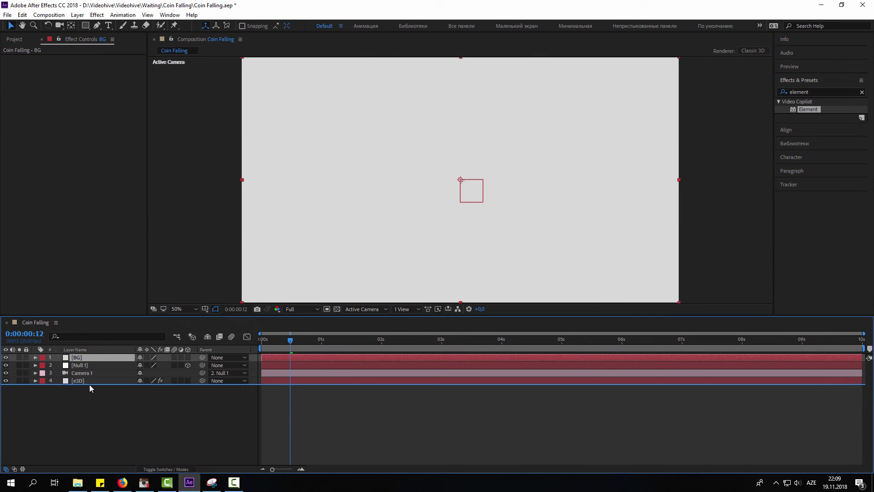
drag(526, 343, 608, 342)
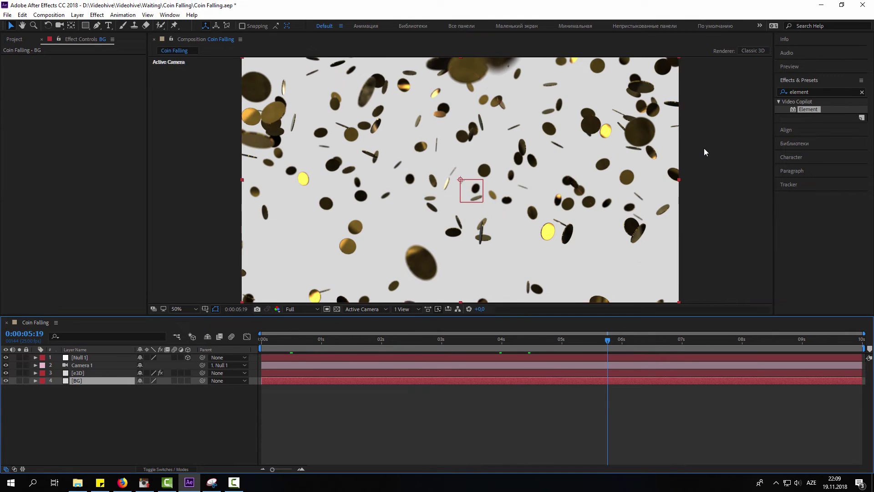
Apply Gradient Ramp to the BG layer with a dark blue start colour.
click(813, 92)
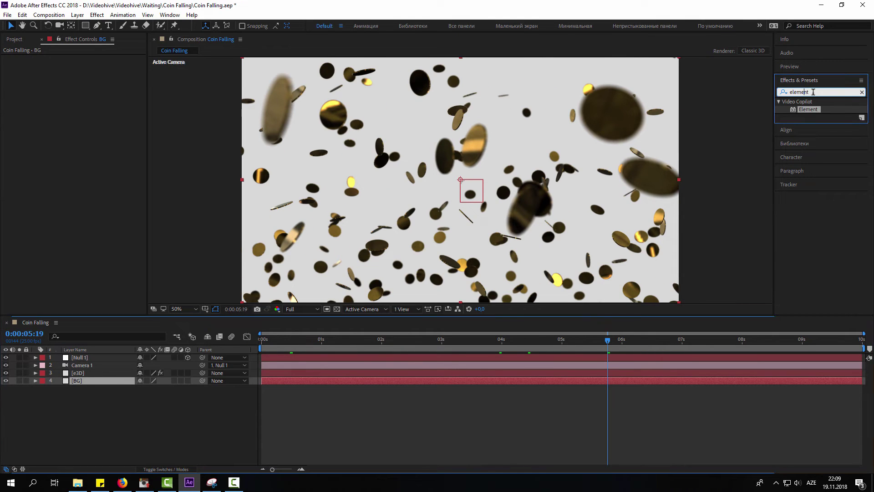
text(gradie)
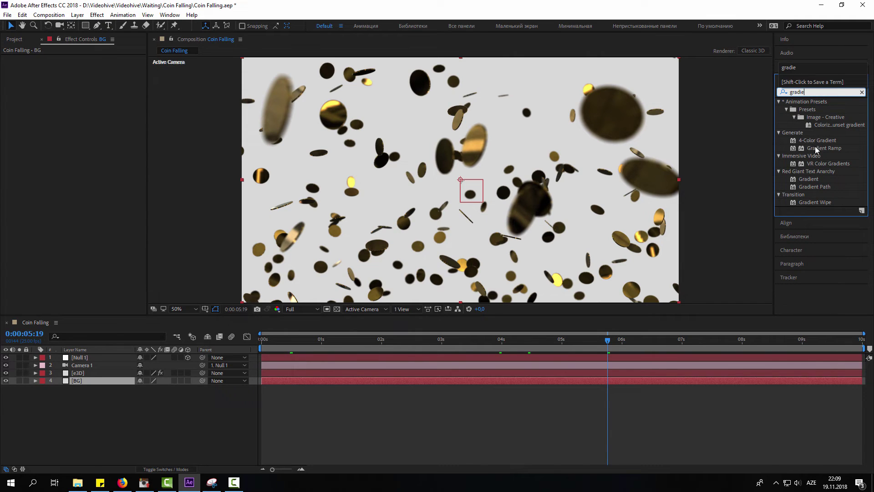
drag(817, 150, 108, 380)
click(85, 74)
click(284, 291)
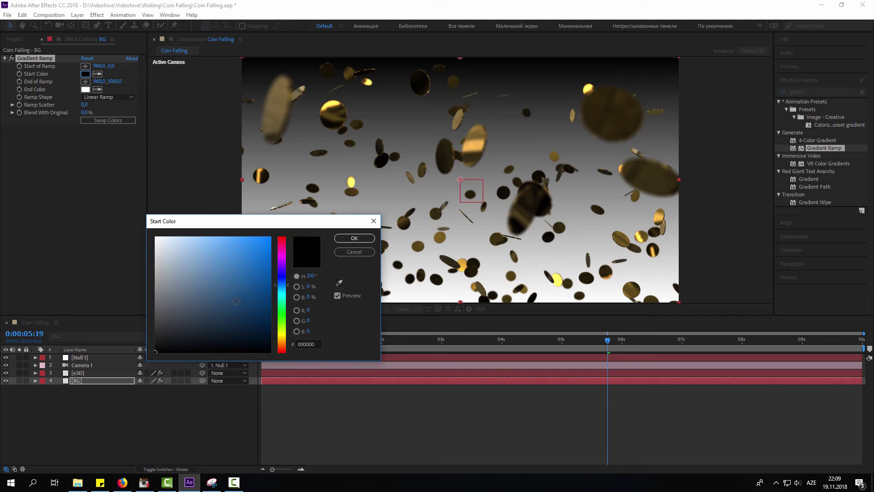
click(238, 315)
click(354, 238)
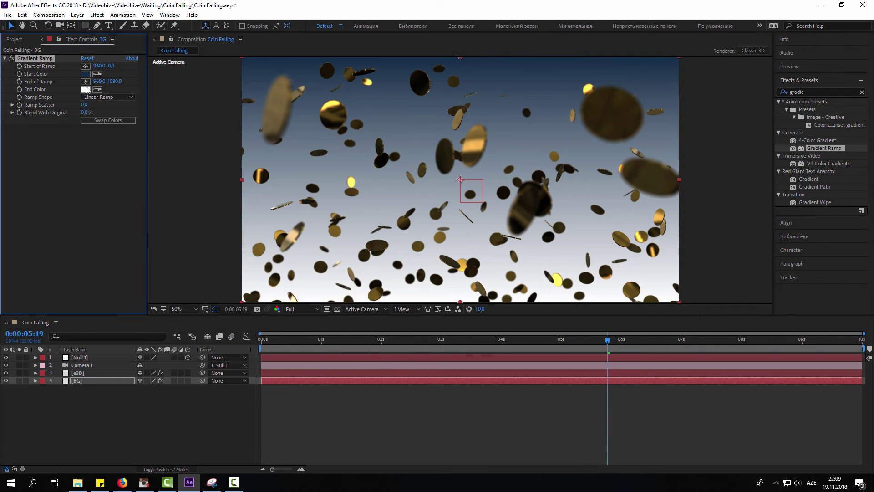
Set the gradient's end colour to black and its ramp shape to Radial.
click(85, 89)
click(256, 353)
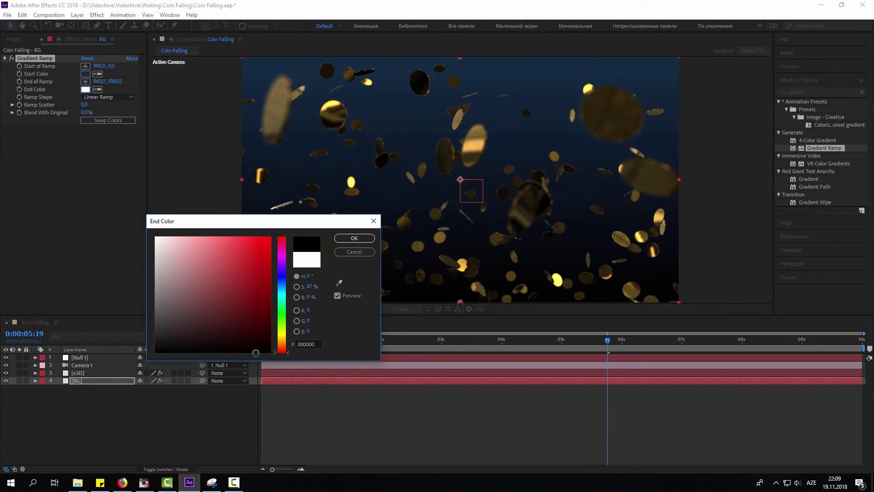
click(354, 238)
click(105, 97)
click(111, 117)
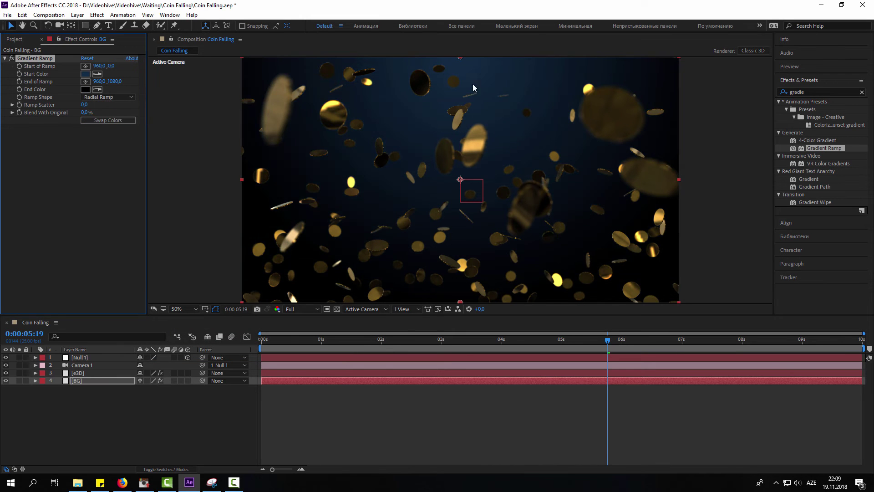
Move the gradient's start point above the frame to 1024,-440 and refit the viewer.
key(comma)
key(comma)
mouse_move(460, 121)
mouse_down()
mouse_move(458, 74)
mouse_move(451, 190)
mouse_up()
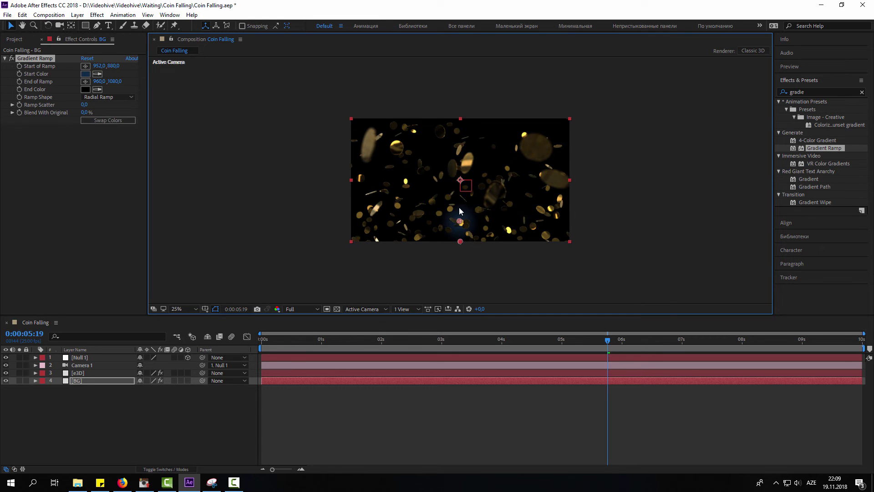
drag(464, 151, 473, 75)
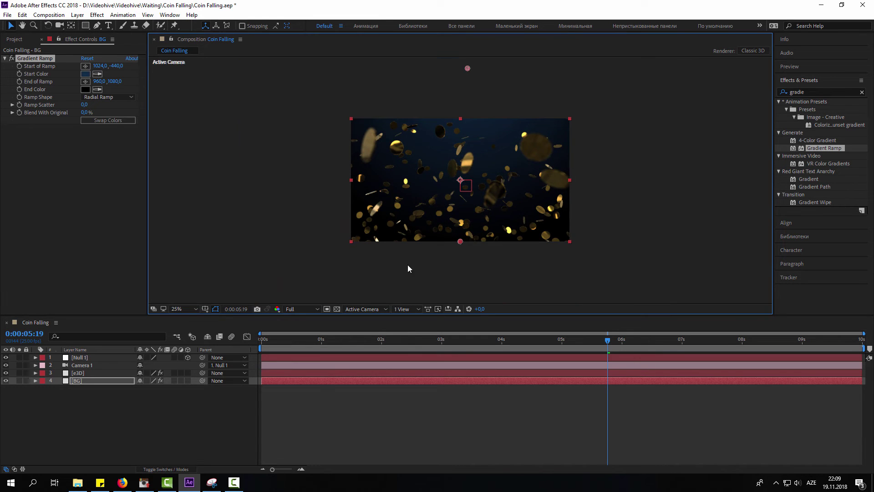
key(period)
key(period)
click(183, 309)
click(196, 151)
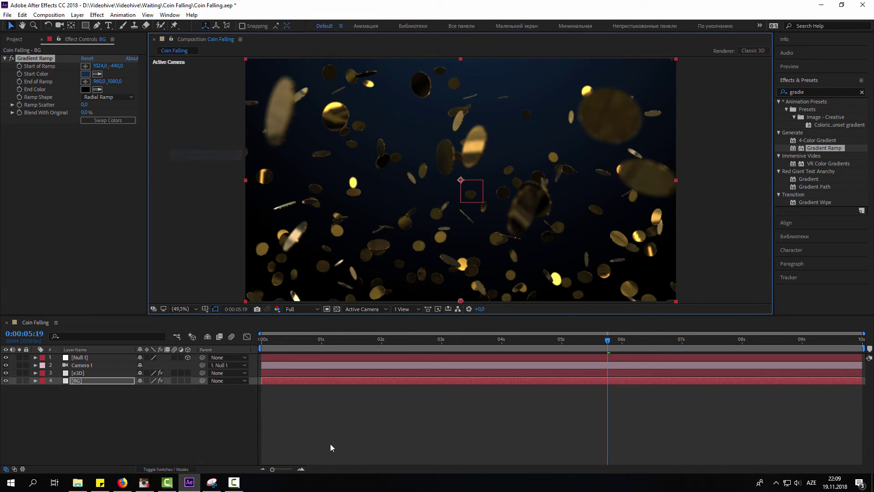
click(330, 447)
drag(569, 342, 518, 341)
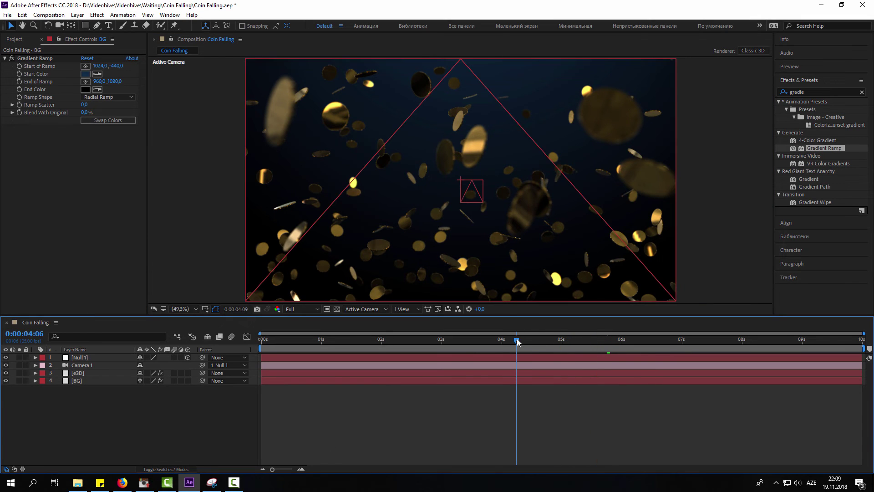
Switch the preview to Quarter resolution and expand e3D's Particle Replicator settings.
click(302, 309)
click(303, 362)
mouse_move(525, 342)
mouse_down()
mouse_move(474, 343)
mouse_move(515, 339)
mouse_up()
click(83, 373)
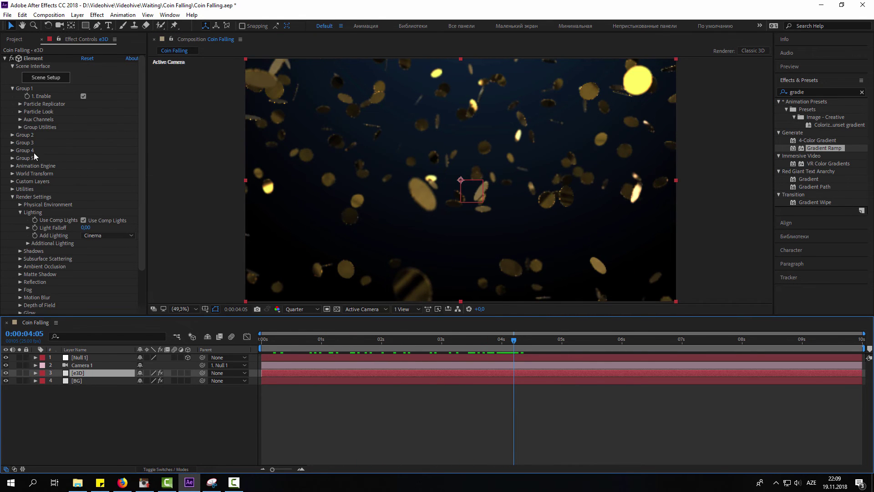
click(13, 196)
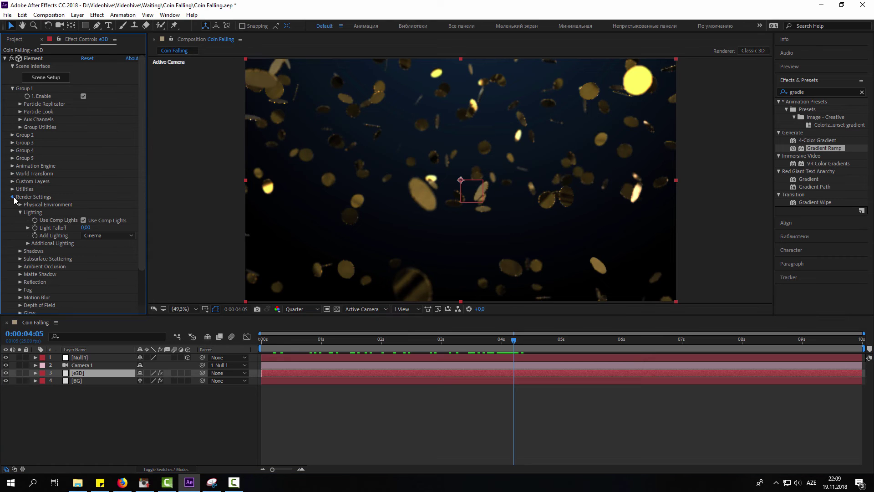
click(20, 104)
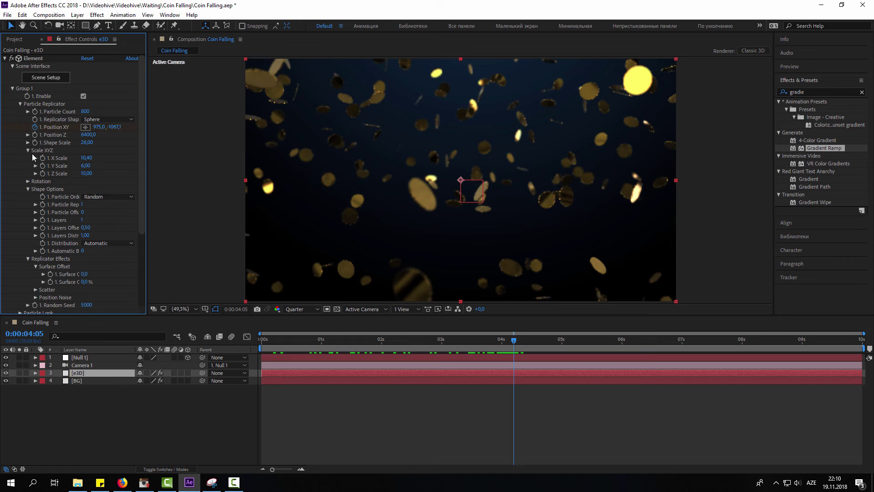
Raise the coins' Z Scale to 15,60, undoing an X Scale change, then collapse the replicator groups.
mouse_move(87, 158)
mouse_down()
mouse_move(109, 188)
mouse_move(91, 178)
mouse_up()
key(ctrl+z)
mouse_move(90, 173)
mouse_down()
mouse_move(107, 169)
mouse_move(36, 174)
mouse_up()
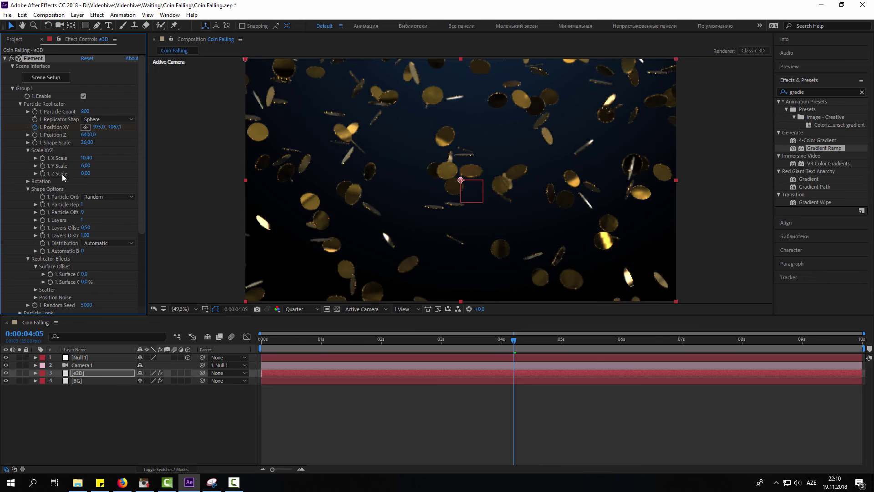
click(27, 151)
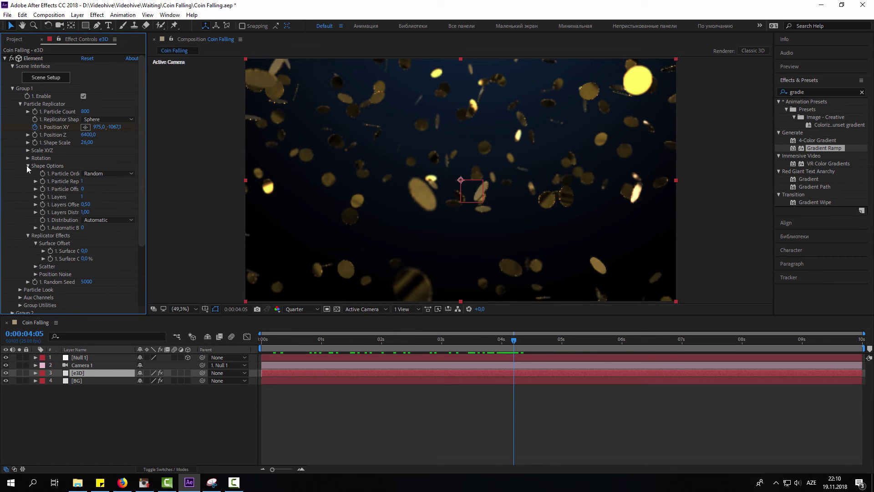
click(27, 165)
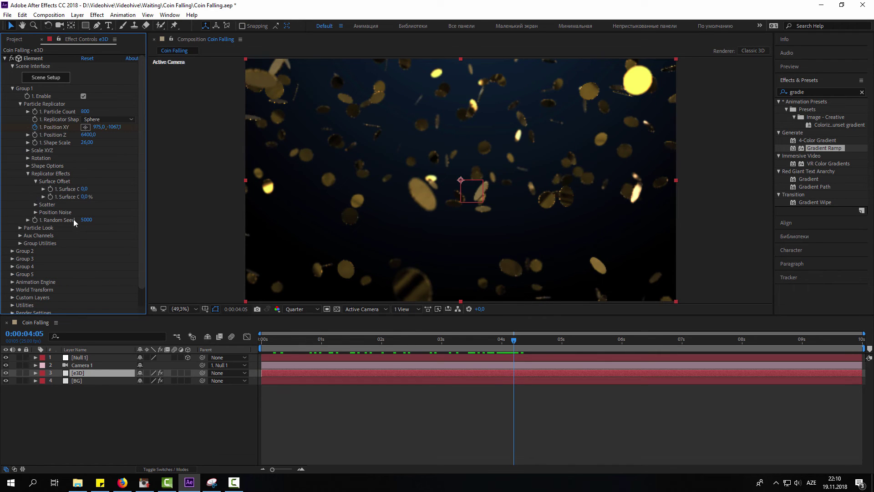
click(28, 173)
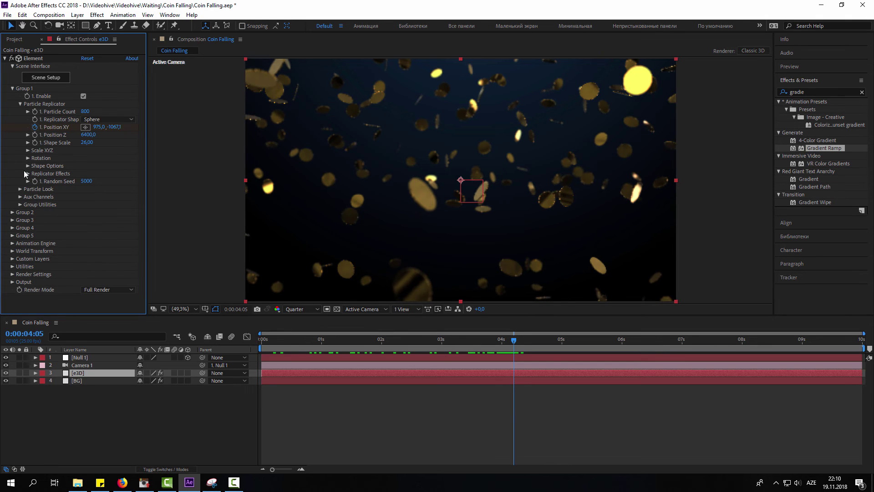
Set Multi-Object 1 Size under Particle Look to 2,00.
click(20, 190)
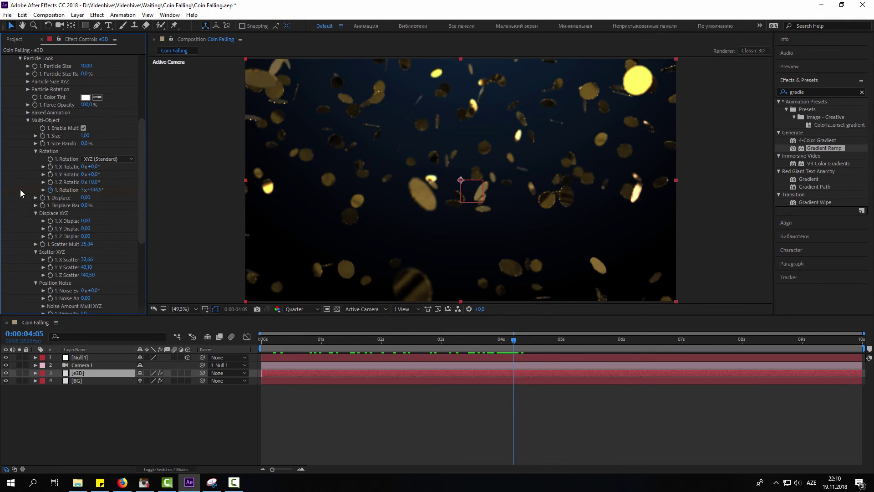
scroll(21, 222, up, 1)
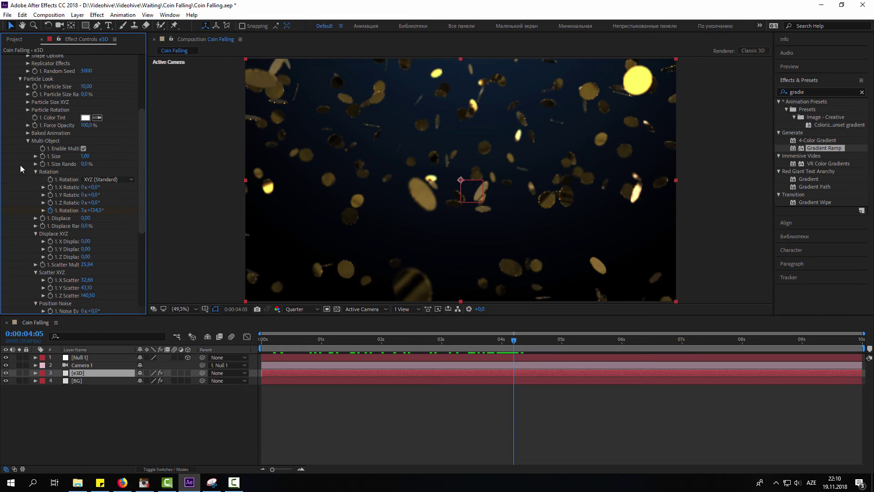
scroll(20, 165, up, 1)
drag(84, 176, 192, 192)
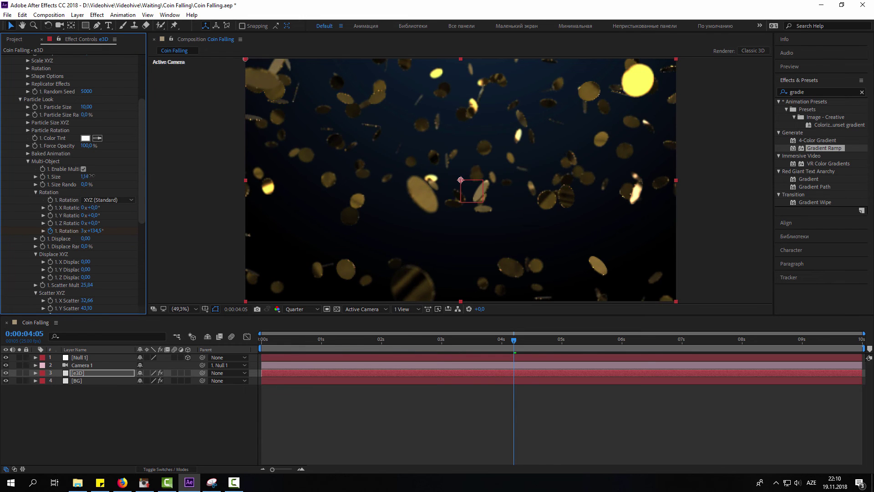
Set the preview resolution to Full and scrub to inspect the larger coins.
mouse_move(513, 341)
mouse_down()
mouse_move(247, 335)
mouse_move(570, 328)
mouse_up()
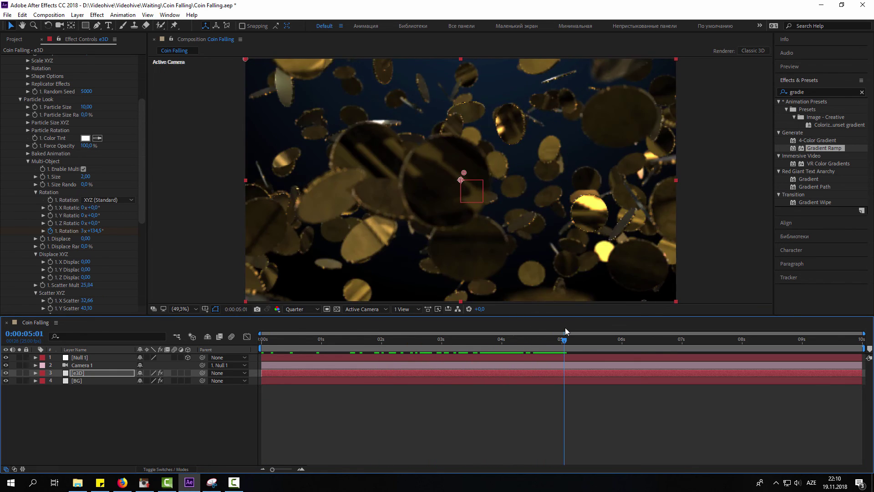
click(313, 309)
click(321, 334)
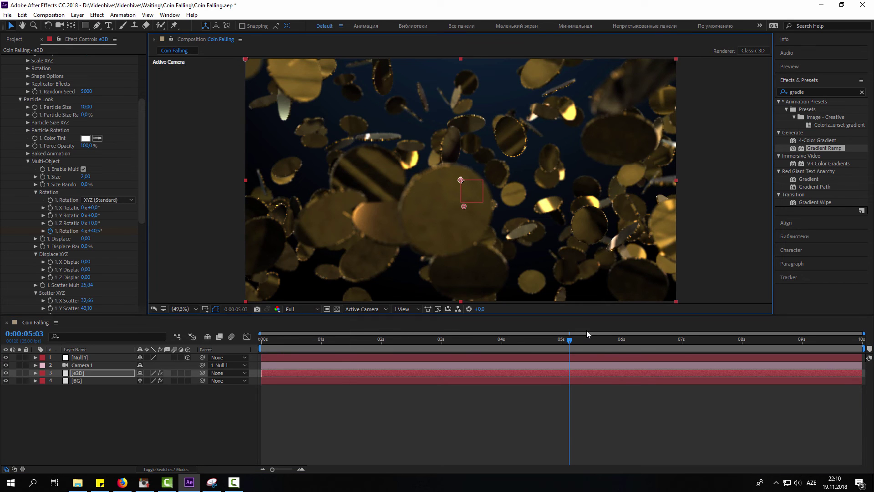
drag(616, 339, 632, 342)
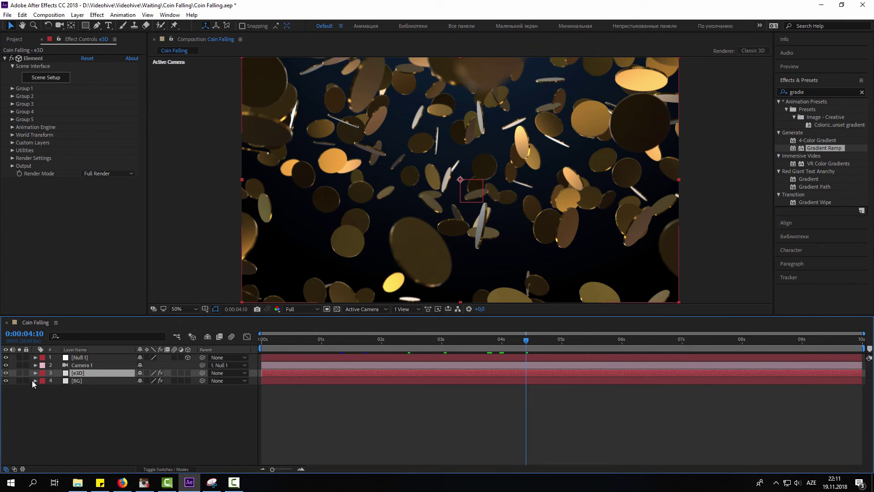
Reveal Camera 1's Camera Options and start adjusting its Focus Distance.
key(u)
key(u)
click(66, 405)
click(35, 357)
click(35, 364)
scroll(121, 395, down, 1)
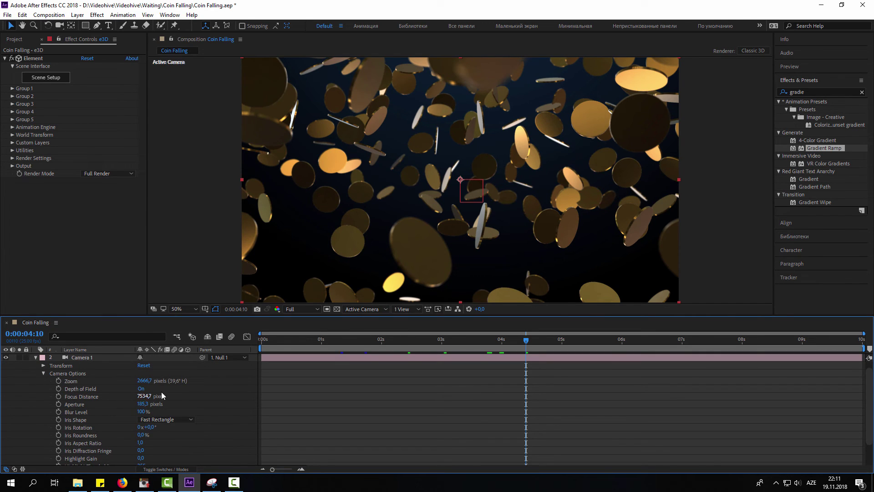
drag(145, 399, 155, 396)
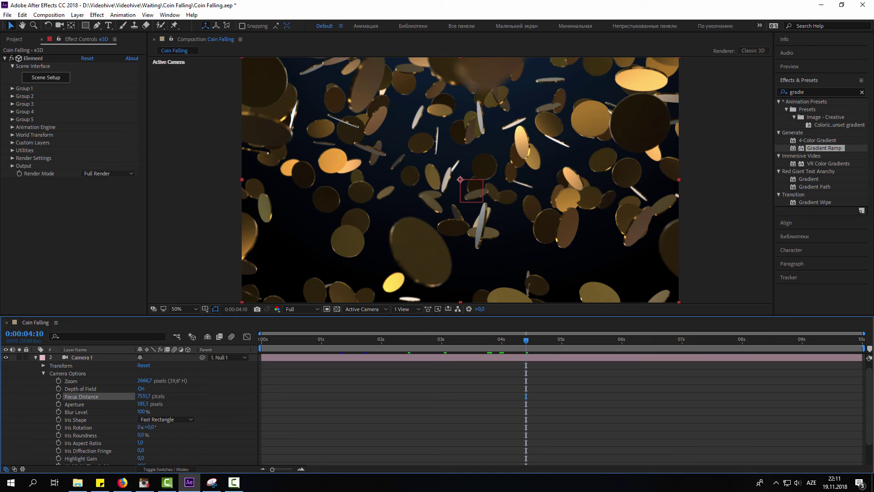
At Quarter preview, set Aperture to 558,3 and Focus Distance to 11066,7.
click(300, 309)
click(296, 364)
drag(143, 399, 159, 396)
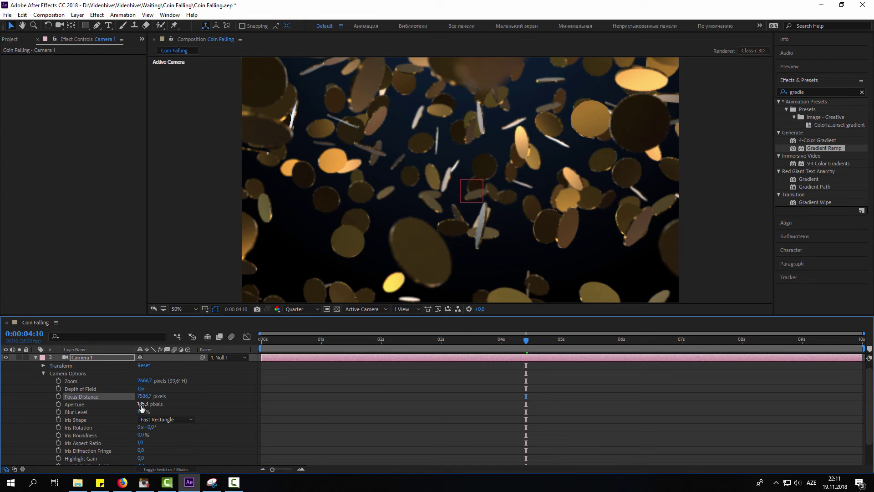
drag(143, 404, 298, 393)
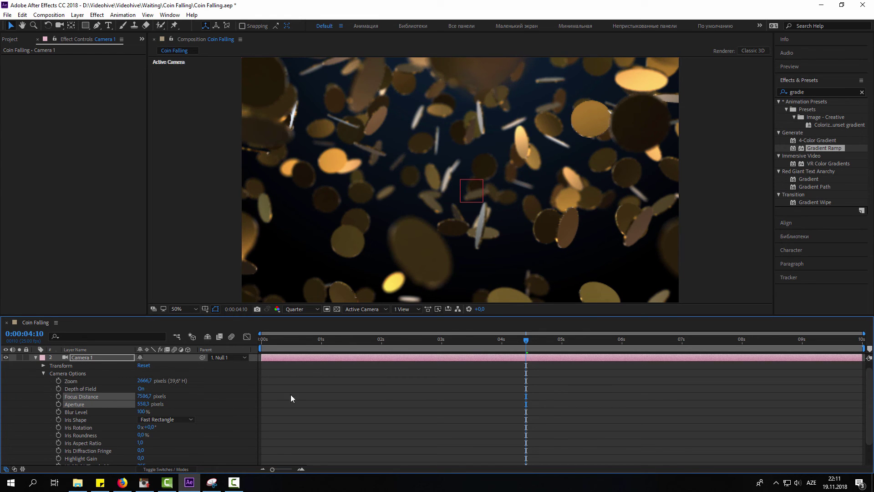
drag(145, 397, 110, 398)
drag(197, 397, 353, 392)
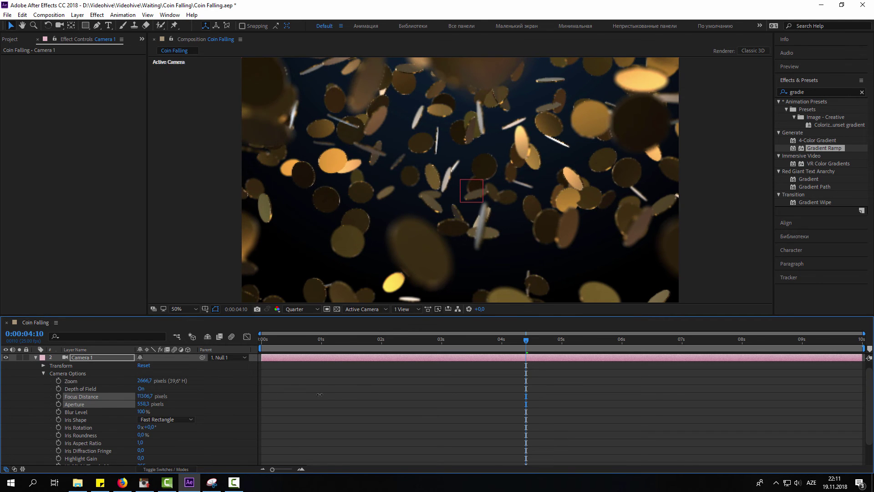
Set the viewer's preview resolution to Half.
click(287, 309)
click(301, 328)
click(300, 310)
click(304, 363)
click(305, 309)
click(303, 343)
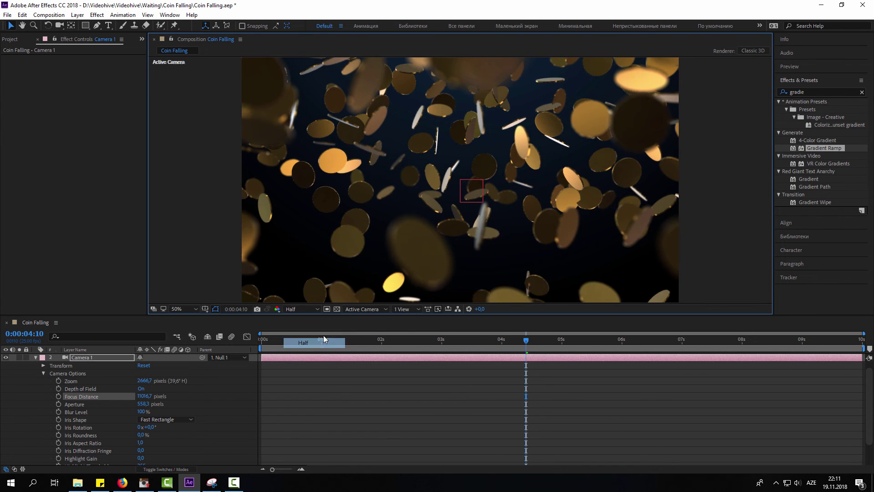
click(621, 337)
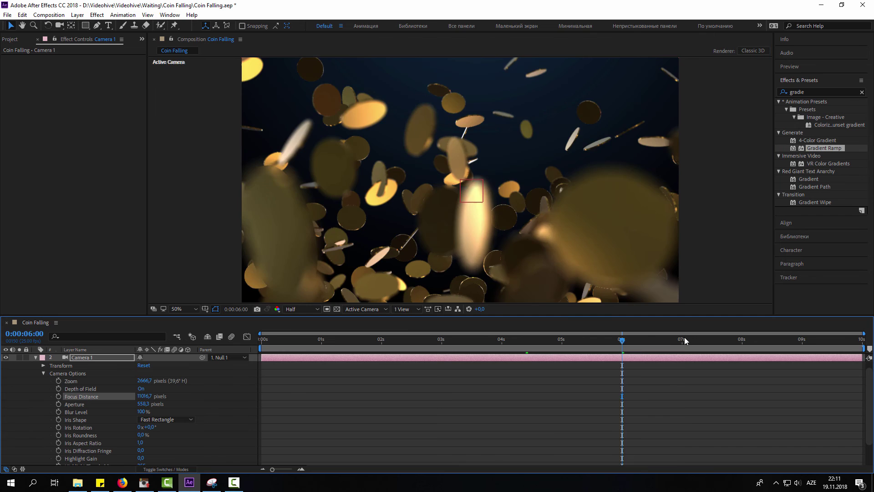
Scrub and preview the animation to check the stronger depth-of-field blur.
click(686, 340)
click(426, 340)
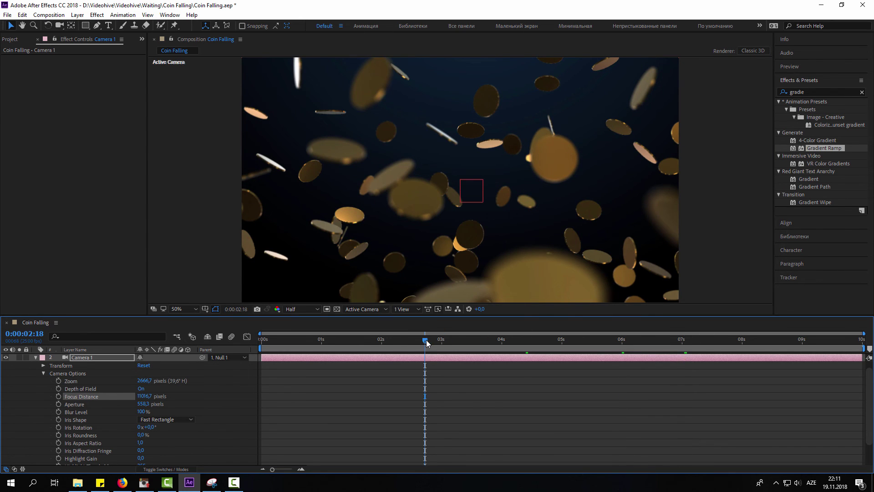
click(371, 339)
click(300, 340)
drag(548, 348, 396, 346)
click(610, 343)
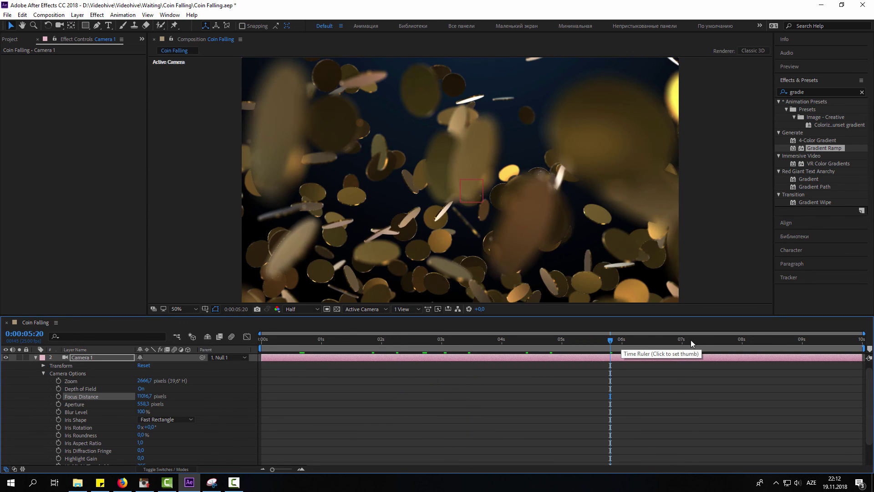
key(Home)
click(315, 389)
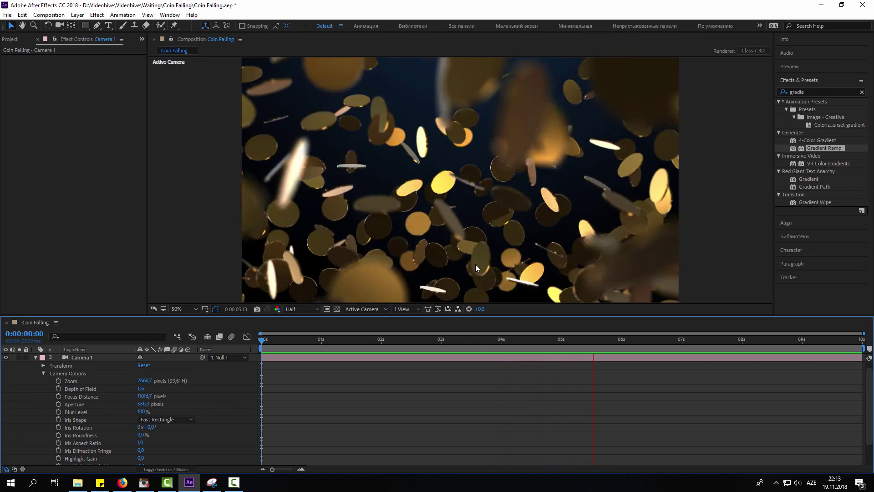
mouse_move(646, 349)
mouse_down()
mouse_move(493, 324)
mouse_move(619, 322)
mouse_up()
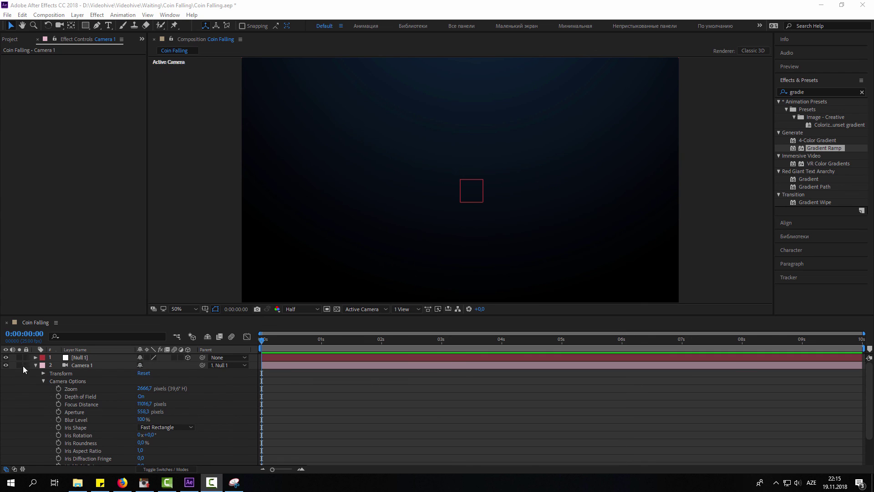
Duplicate the BG layer and delete the duplicate's Gradient Ramp.
click(32, 365)
click(70, 381)
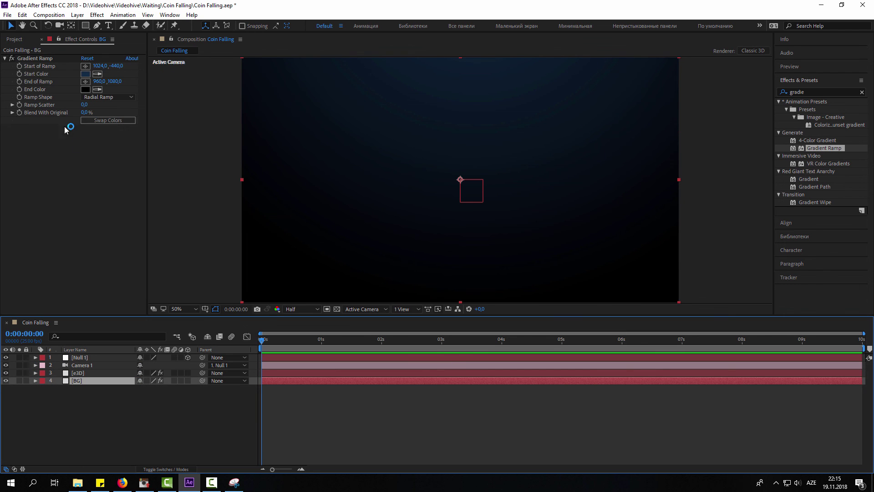
click(23, 15)
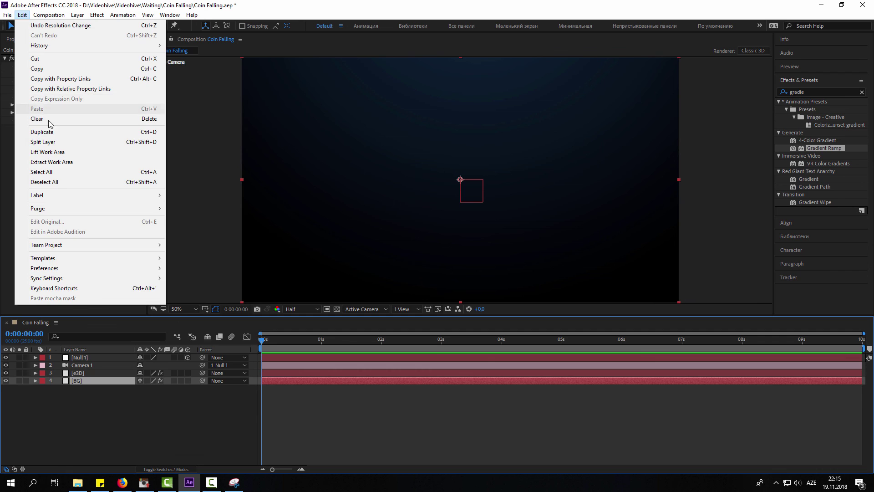
click(42, 132)
click(45, 58)
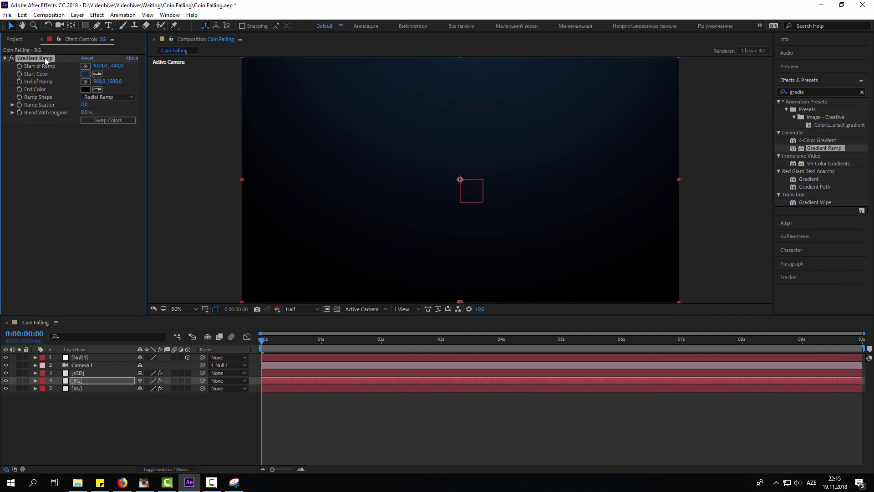
key(Delete)
Apply the Grid effect to the duplicate BG layer.
click(812, 90)
text(grid)
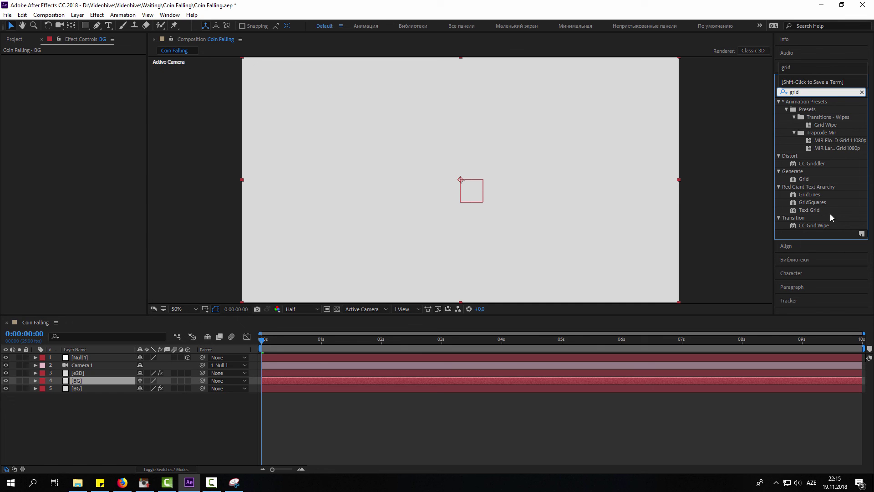
drag(804, 180, 97, 381)
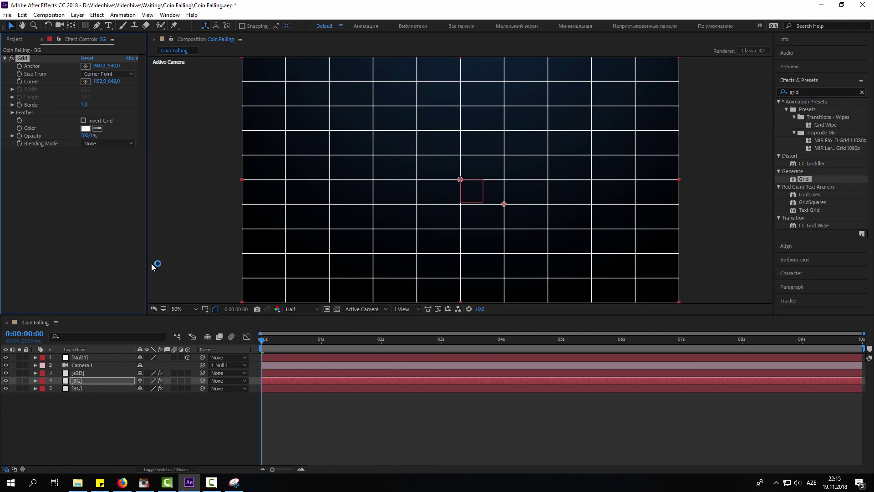
drag(423, 350, 517, 351)
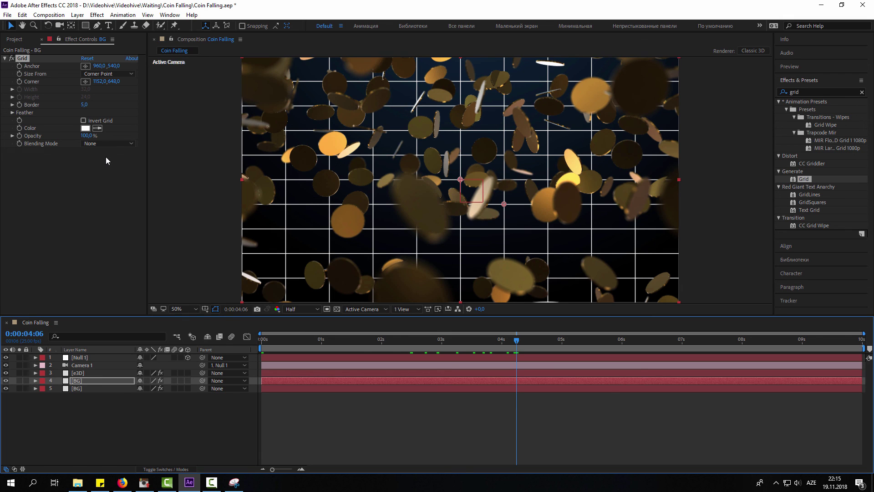
Size the grid by Width Slider (9,2) and give it a blue colour at about 9% opacity.
click(108, 74)
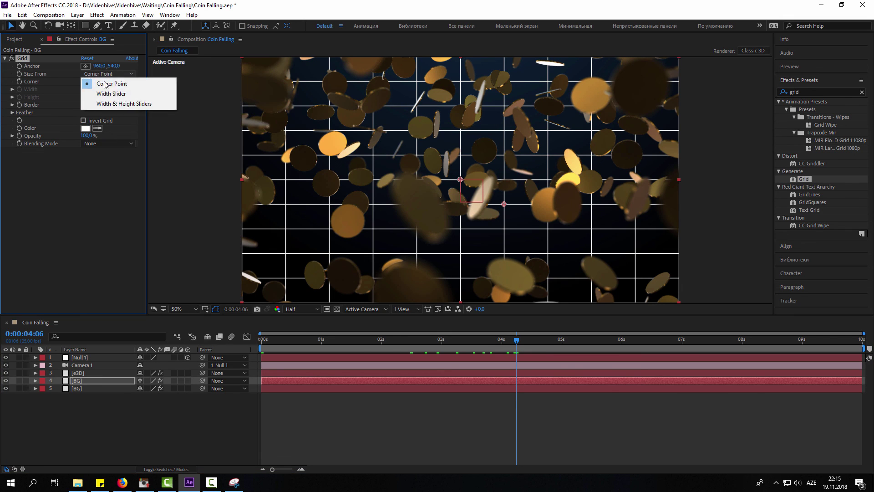
click(98, 95)
click(12, 89)
drag(40, 102, 29, 105)
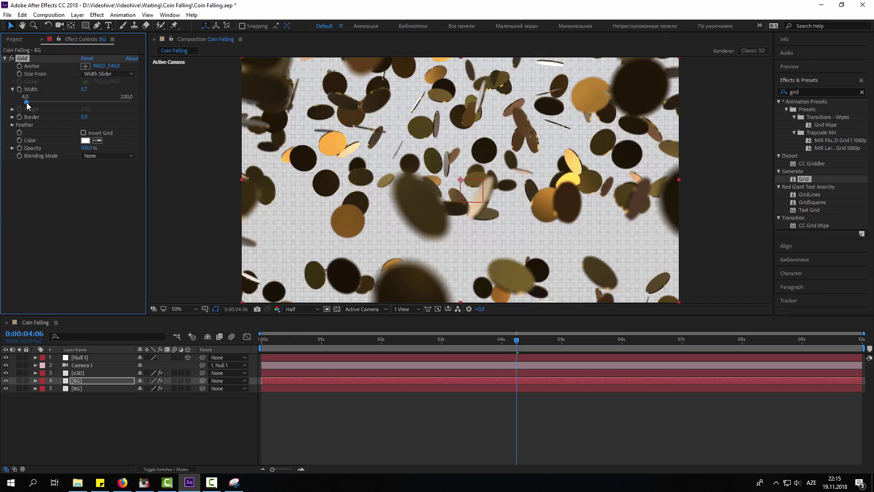
click(85, 140)
click(282, 291)
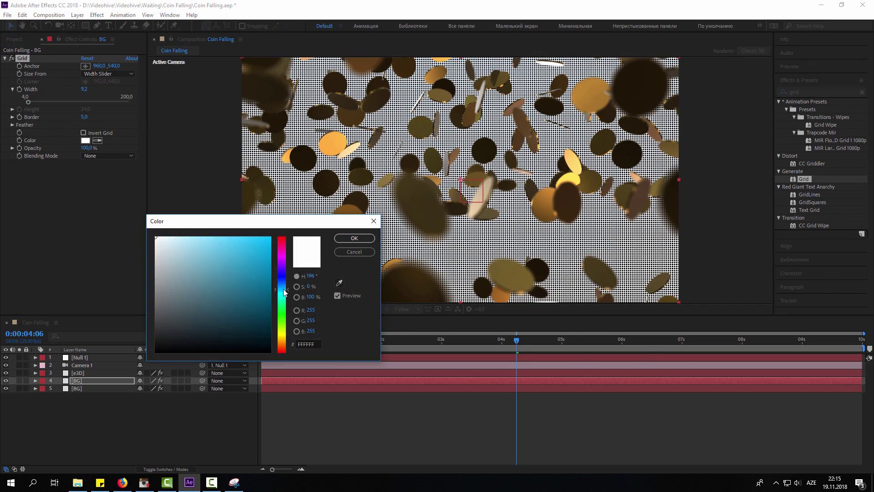
click(228, 253)
click(230, 246)
click(354, 238)
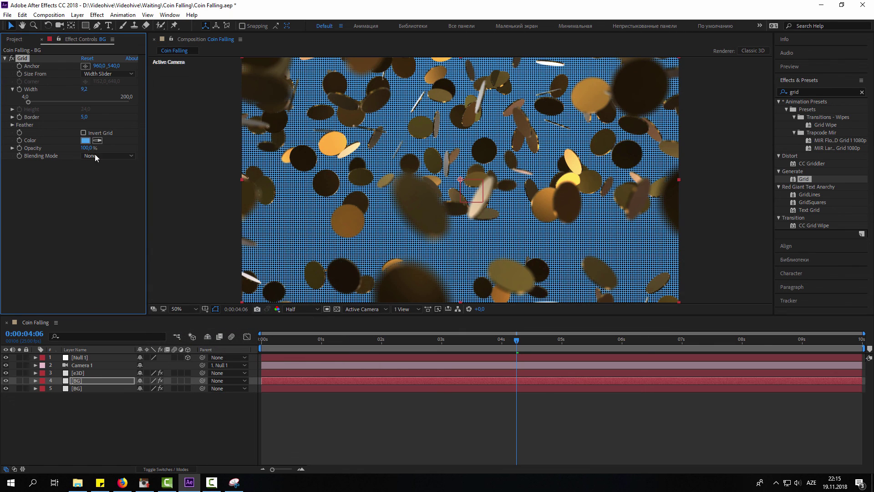
drag(86, 149, 41, 149)
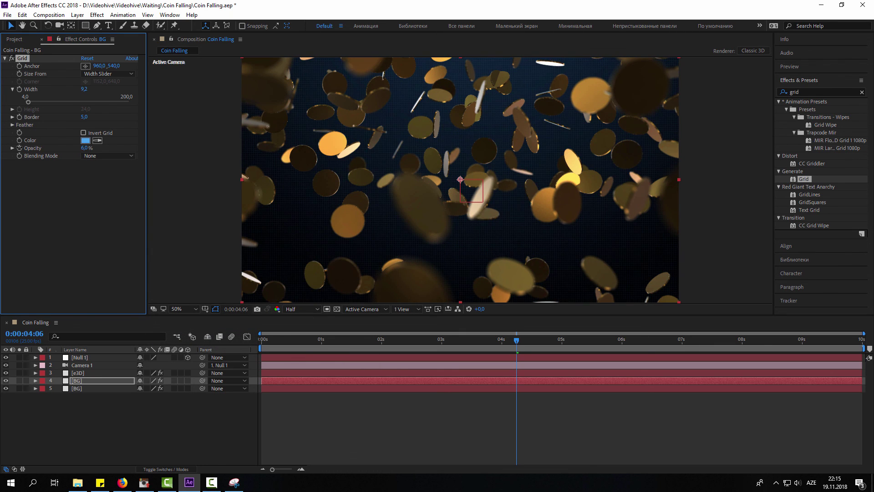
Check the grid on another frame and reselect the e3D layer's Element settings.
mouse_move(499, 351)
mouse_down()
mouse_move(333, 349)
mouse_move(644, 339)
mouse_up()
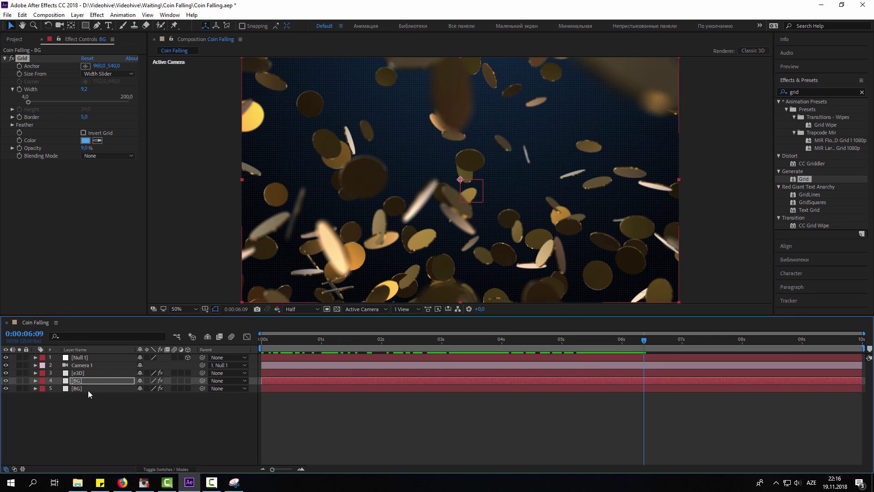
click(86, 373)
click(68, 82)
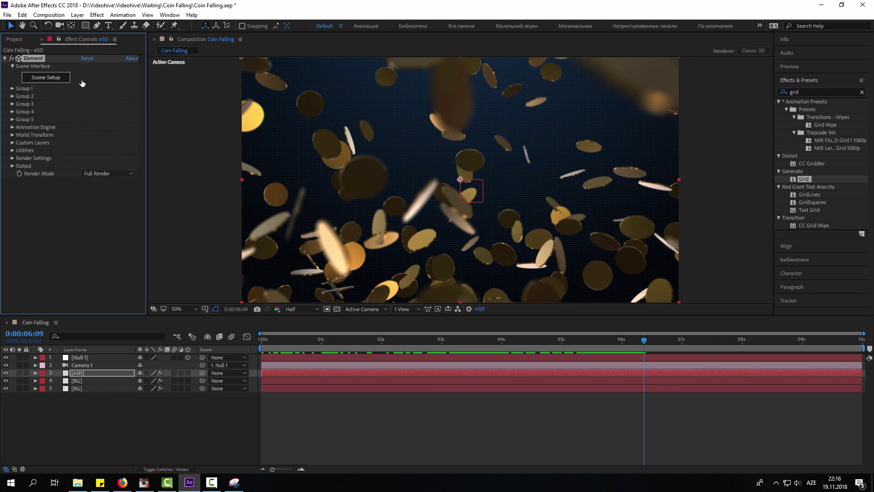